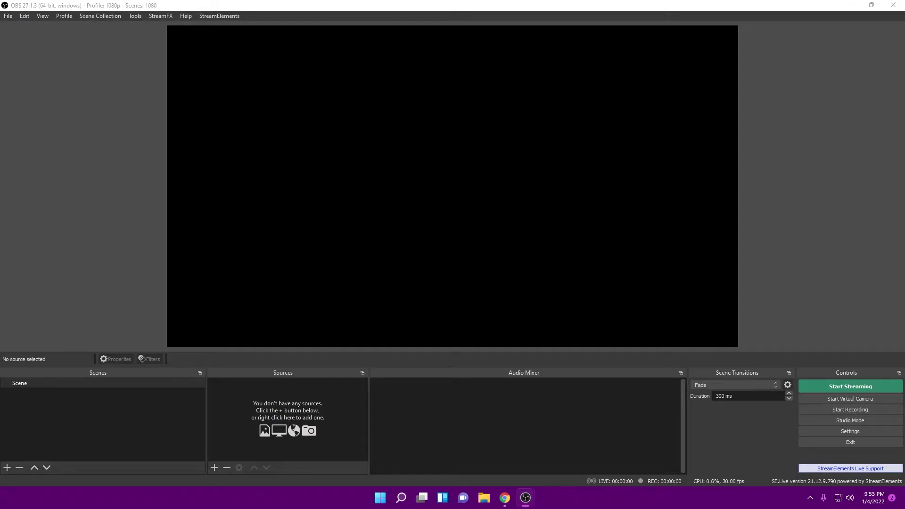
- Open the settings and review the general options and the list of available streaming services
left_click(8, 15)
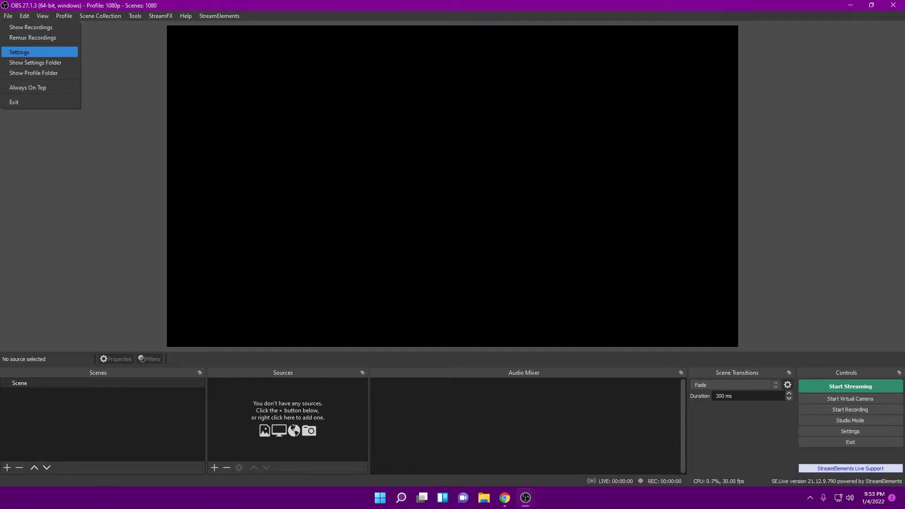
left_click(19, 51)
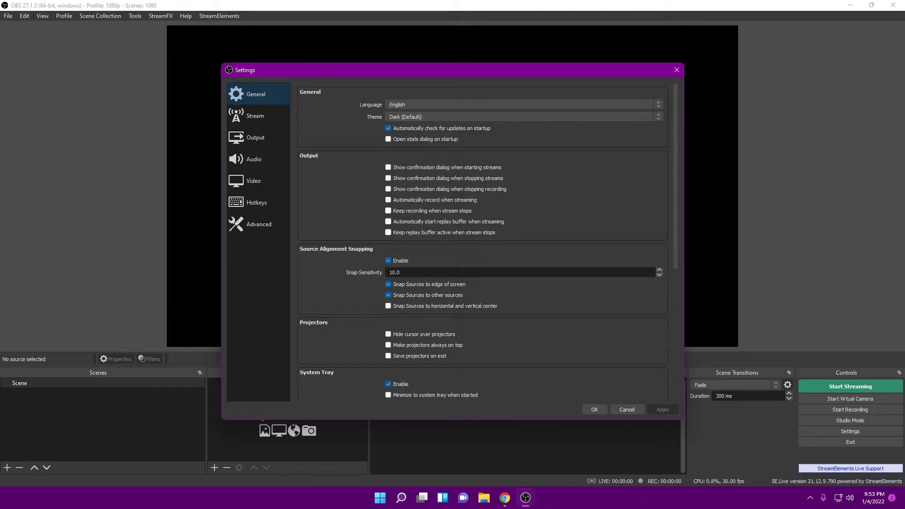
scroll(482, 241, "down", 2)
scroll(482, 241, "up", 2)
left_click(258, 116)
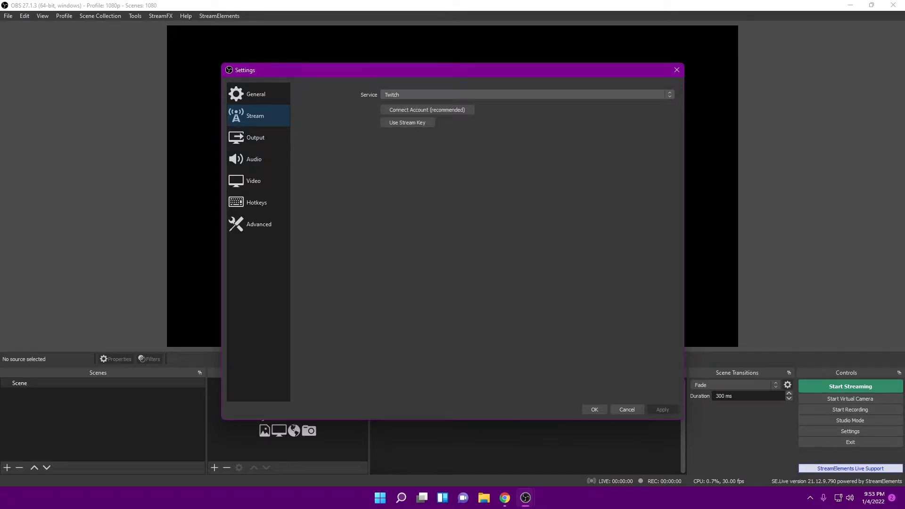
left_click(427, 95)
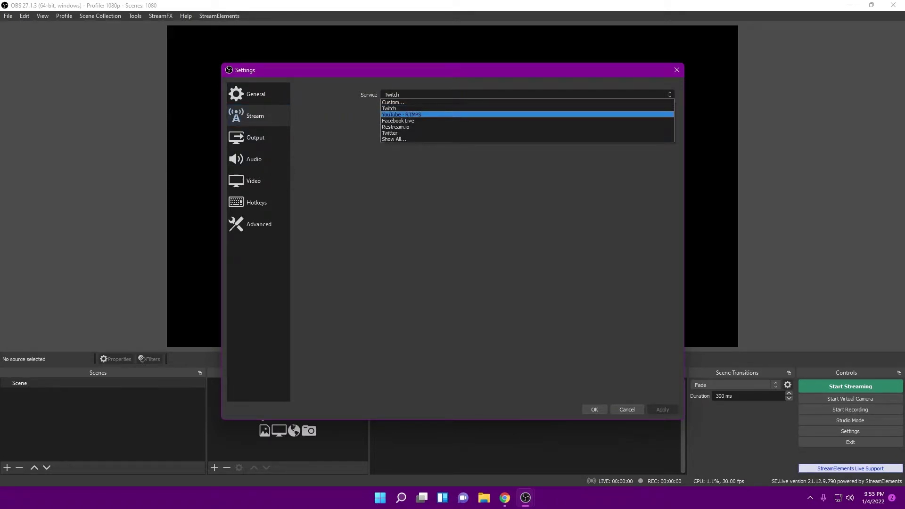
key("Escape")
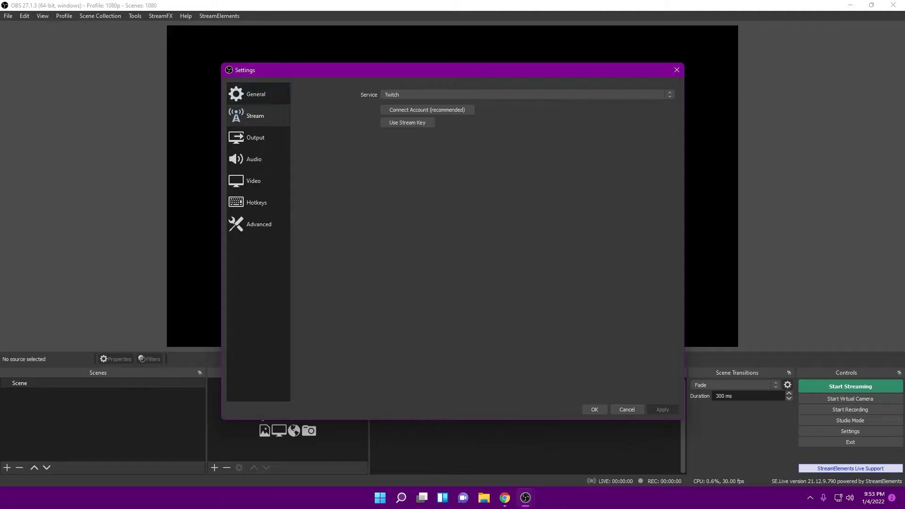
- Set the output mode to Advanced and the streaming encoder to NVIDIA NVENC H.264 (new)
left_click(258, 137)
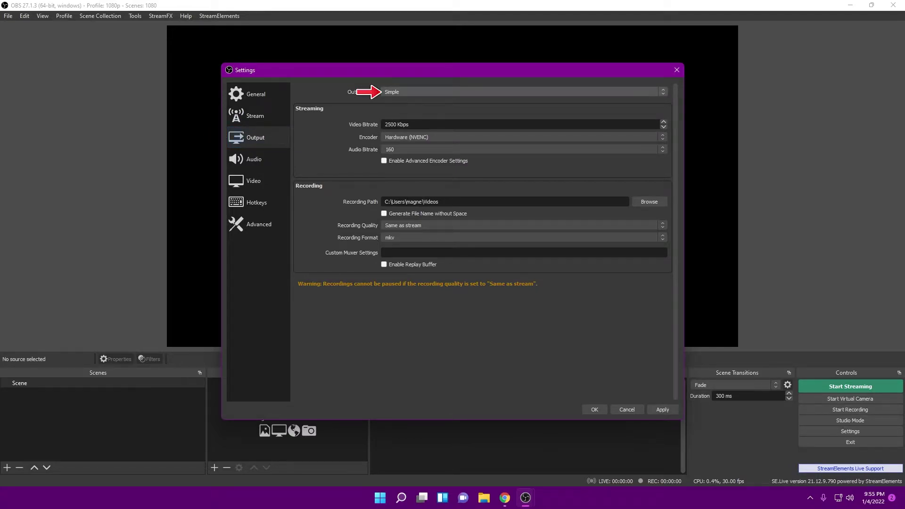
left_click(396, 92)
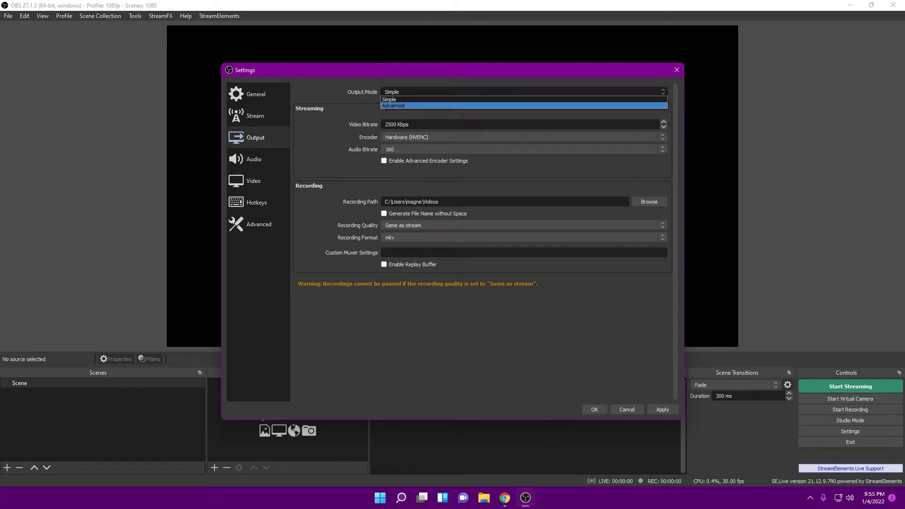
left_click(395, 106)
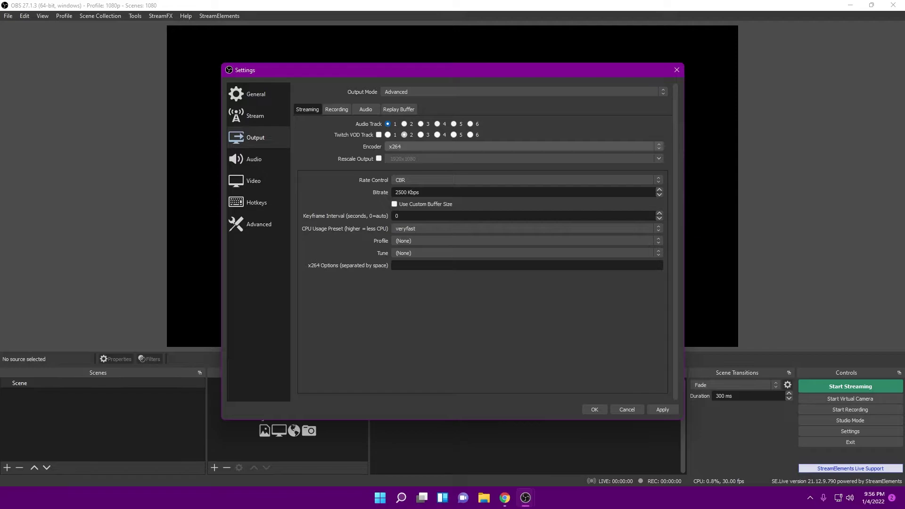
left_click(523, 146)
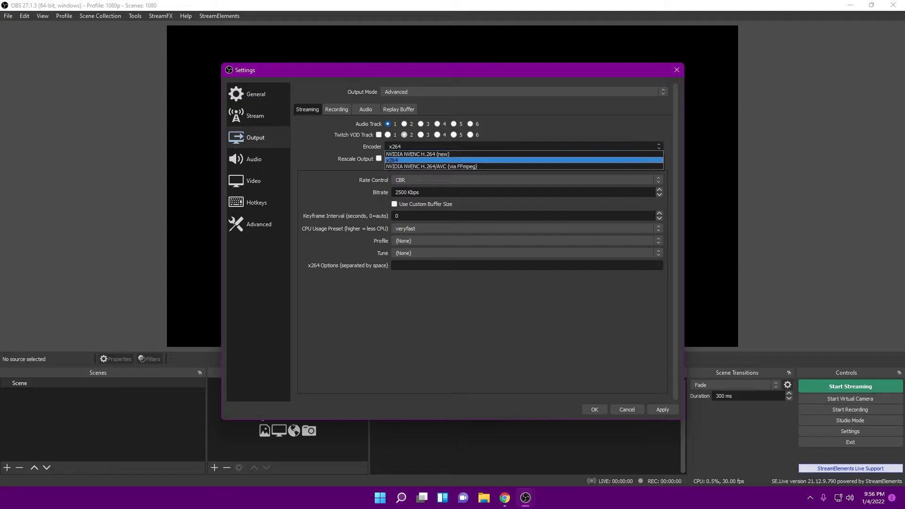
key("Return")
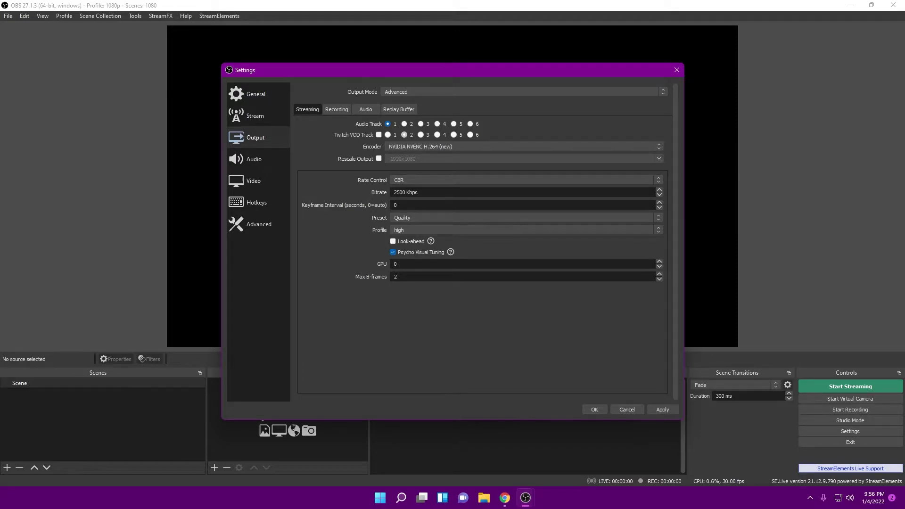
- Review the streaming encoder's rate control options and select CBR
left_click(526, 180)
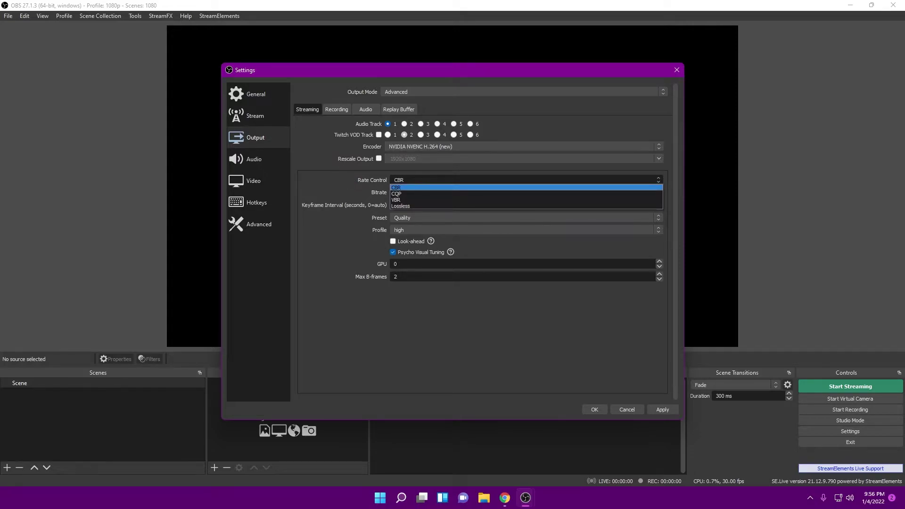
left_click(525, 187)
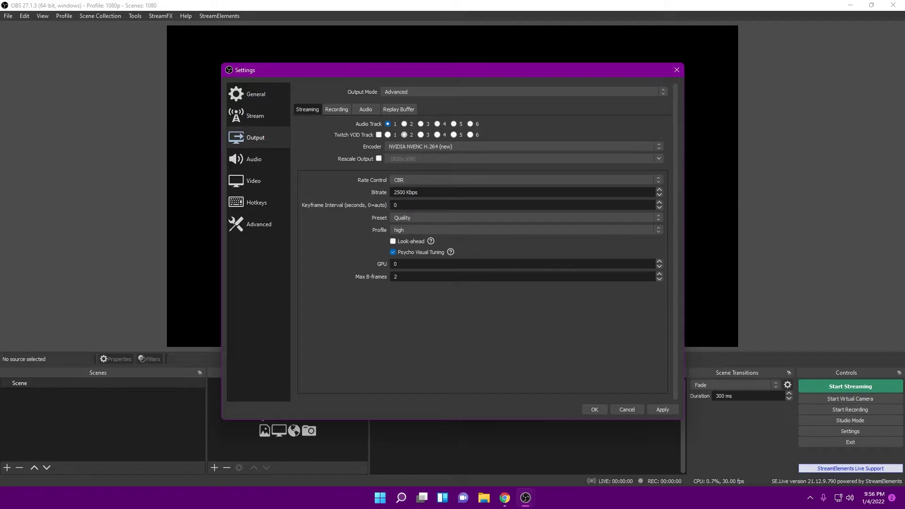
left_click(526, 179)
key("Down")
key("Down")
key("Down")
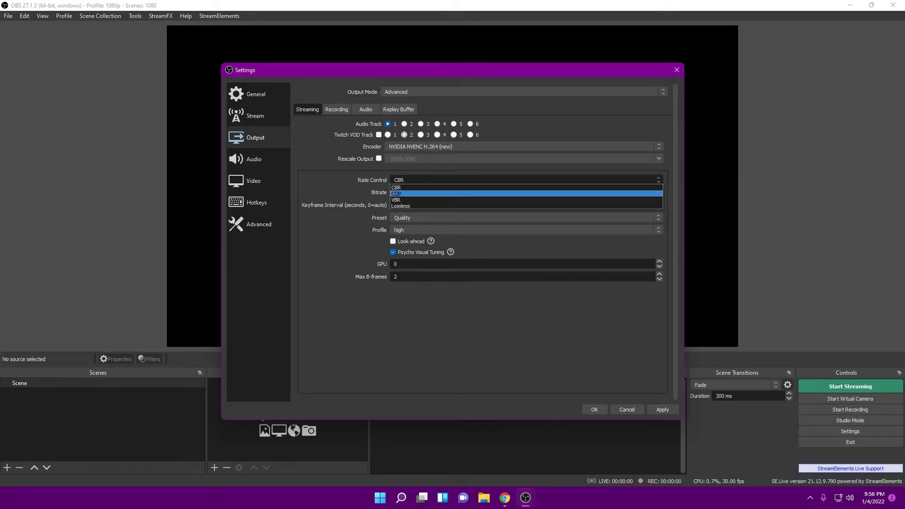
key("Up")
key("Up")
key("Down")
key("Down")
key("Up")
key("Up")
key("Up")
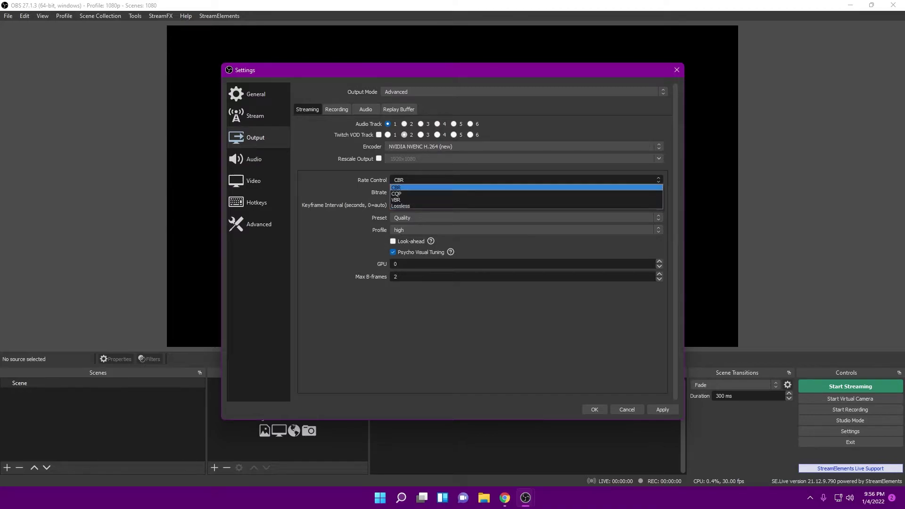
key("Return")
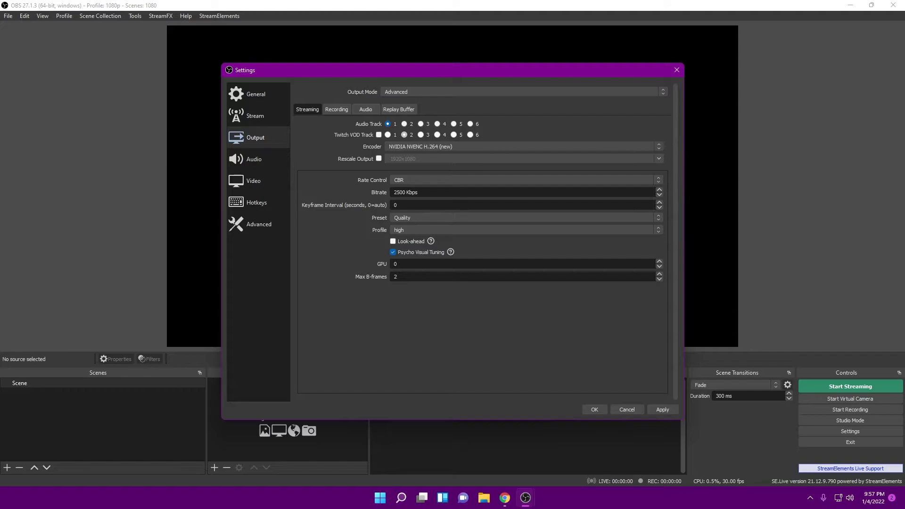
- Switch to the Speedtest page in Chrome and check the connection's download and upload speeds
mouse_move(525, 497)
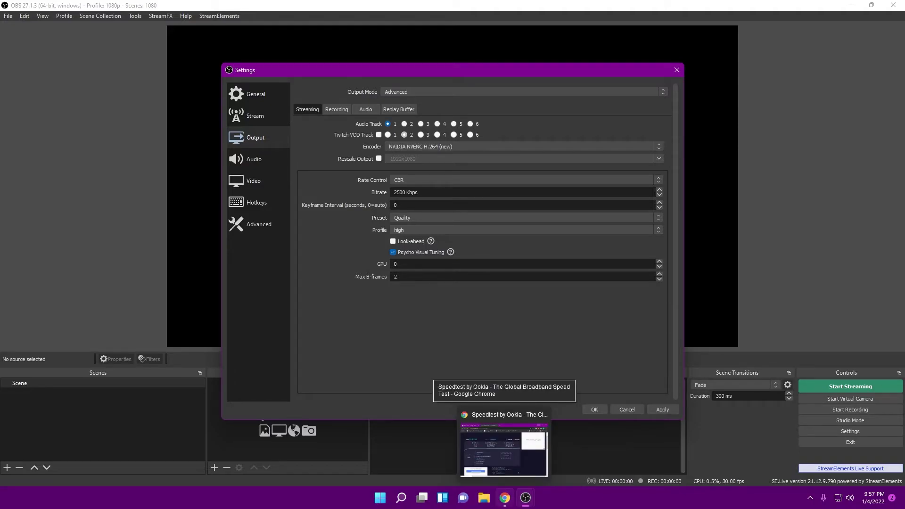
left_click(503, 450)
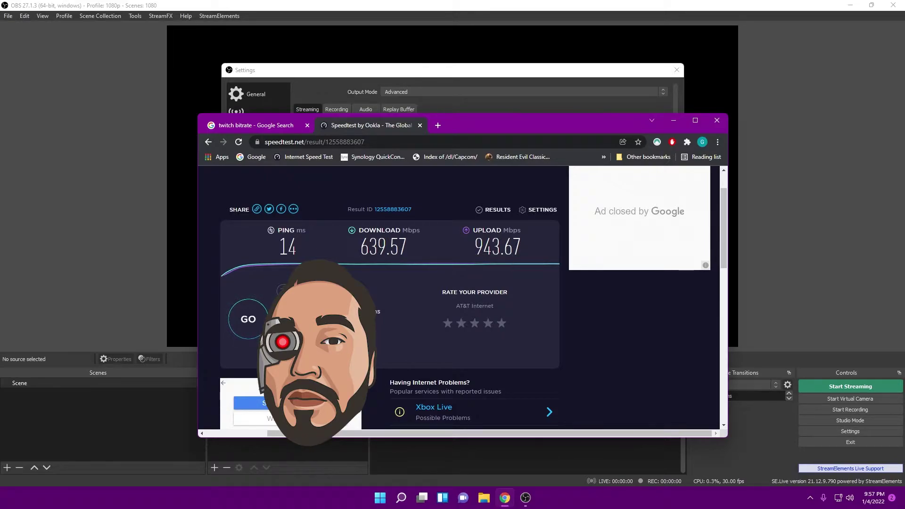
left_click_drag(358, 231, 521, 250)
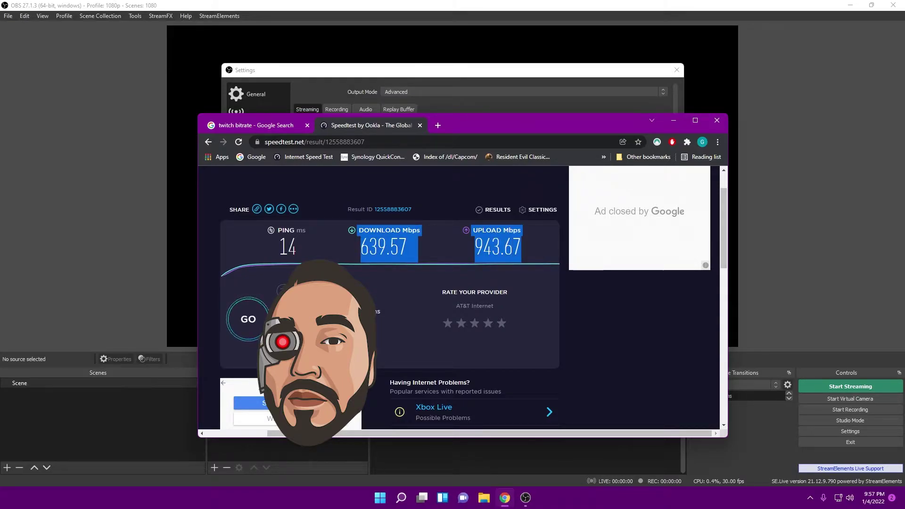
- From the "twitch bitrate" search results, open Twitch's Guide to Broadcast Health in a maximized window and find its Settings and Requirements section
key("ctrl+Tab")
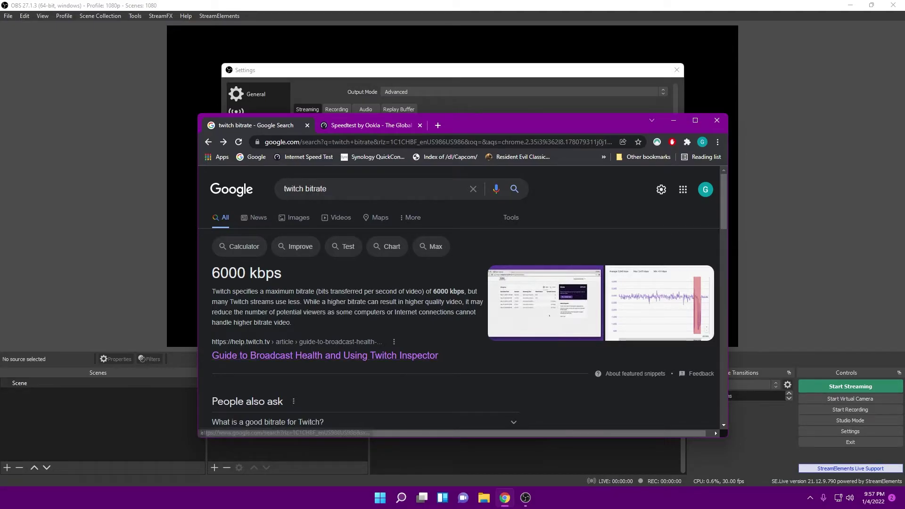
scroll(460, 300, "down", 2)
scroll(325, 308, "up", 1)
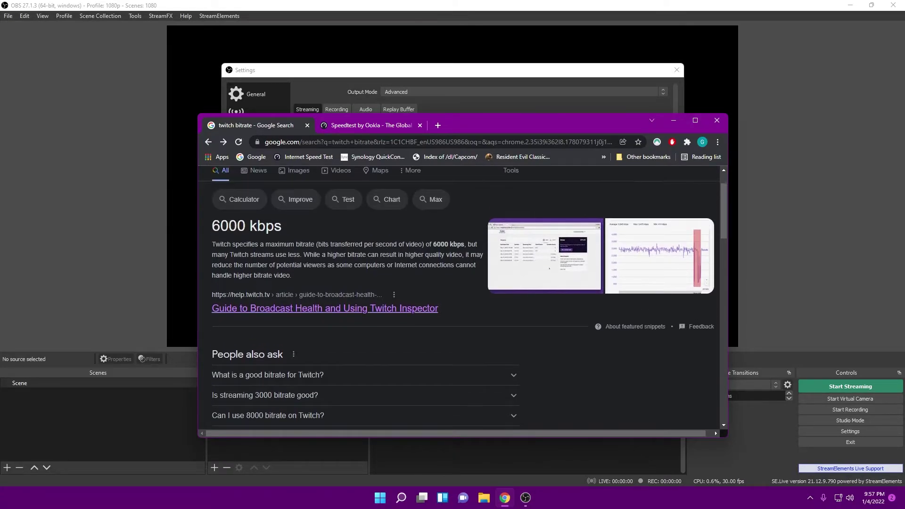
left_click(325, 308)
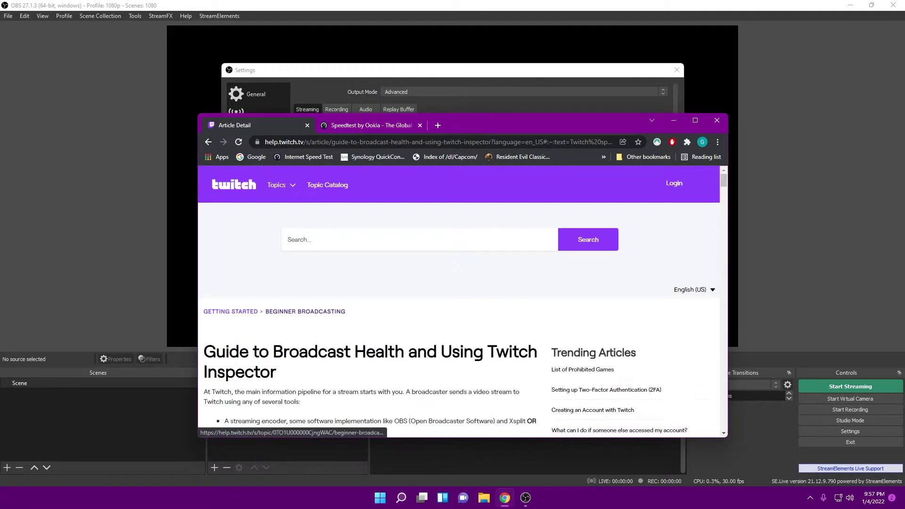
scroll(317, 310, "down", 3)
scroll(373, 302, "down", 15)
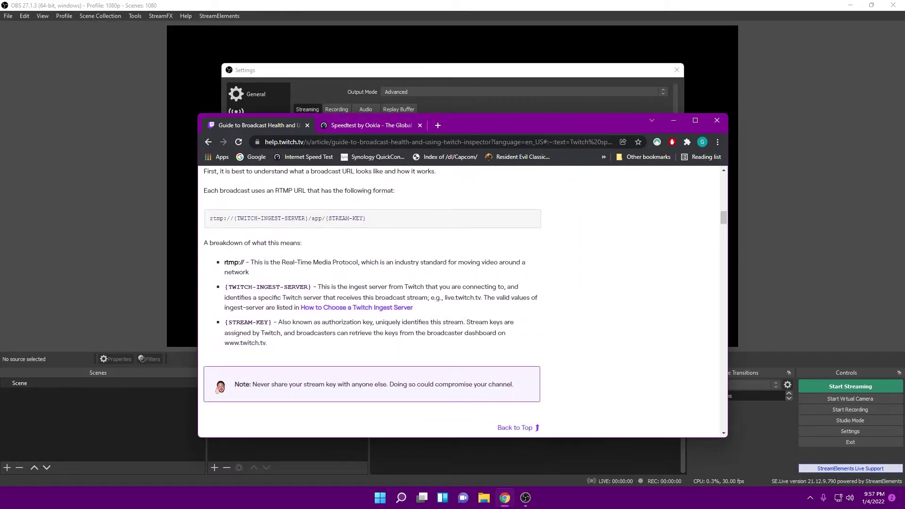
left_click(694, 120)
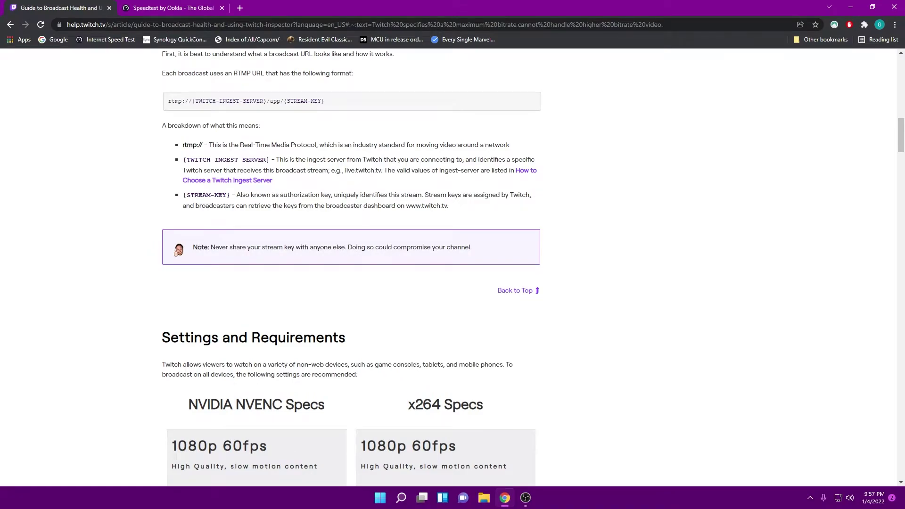
scroll(351, 264, "down", 7)
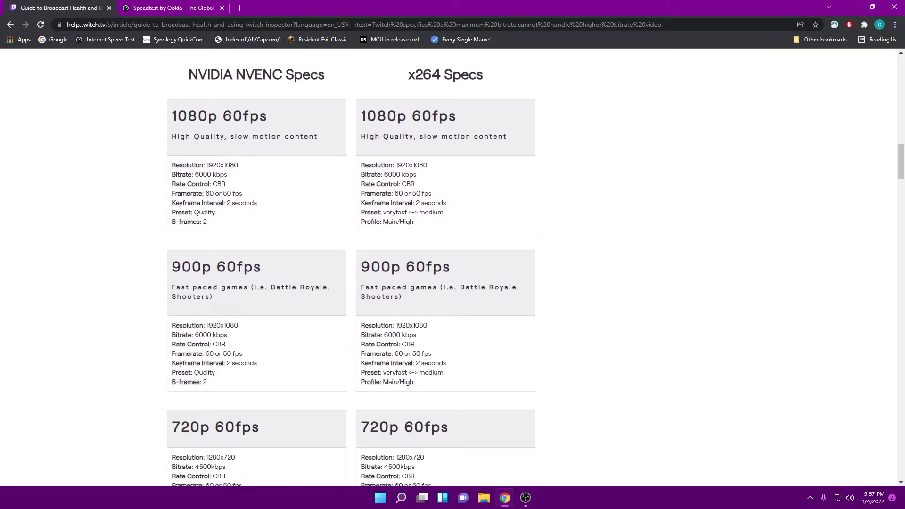
- Compare Twitch's recommended bitrates, resolutions and frame rates for NVENC and x264 across the 1080p, 900p and 720p presets
scroll(348, 271, "up", 3)
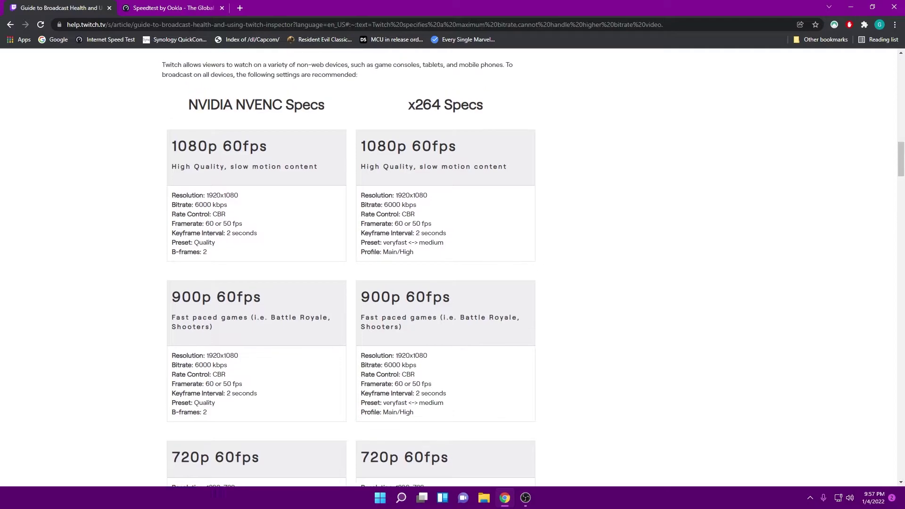
scroll(348, 264, "down", 2)
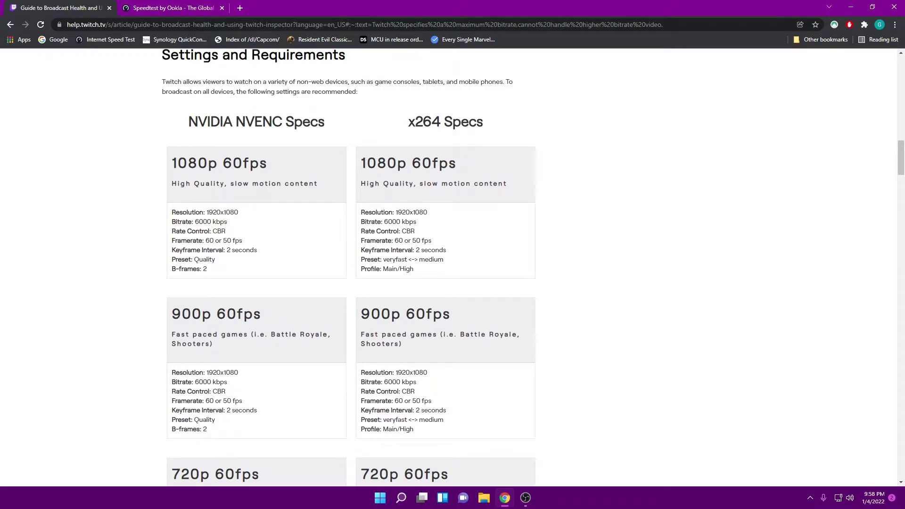
scroll(351, 266, "down", 3)
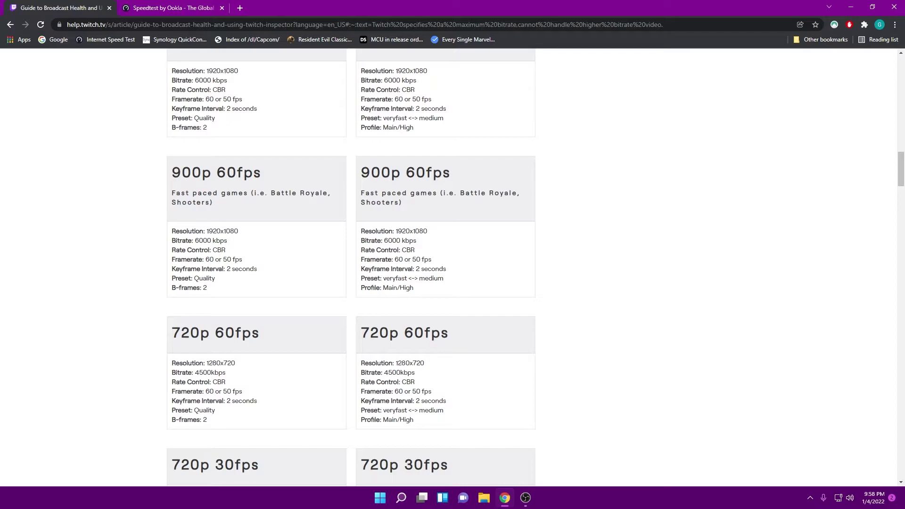
scroll(351, 266, "up", 4)
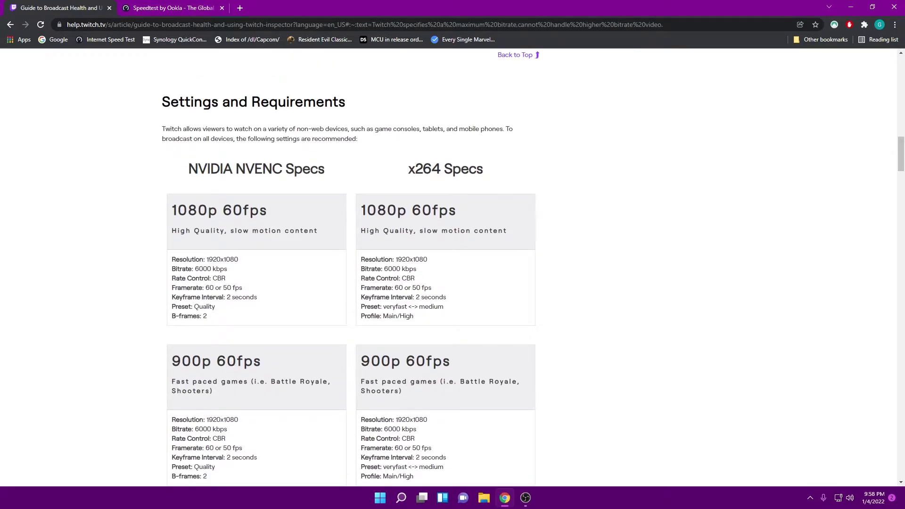
scroll(351, 266, "down", 9)
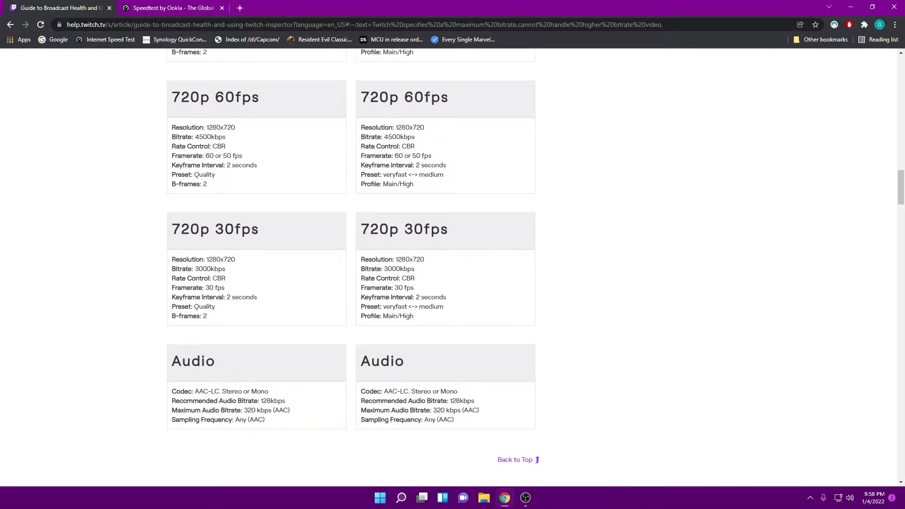
scroll(351, 266, "up", 4)
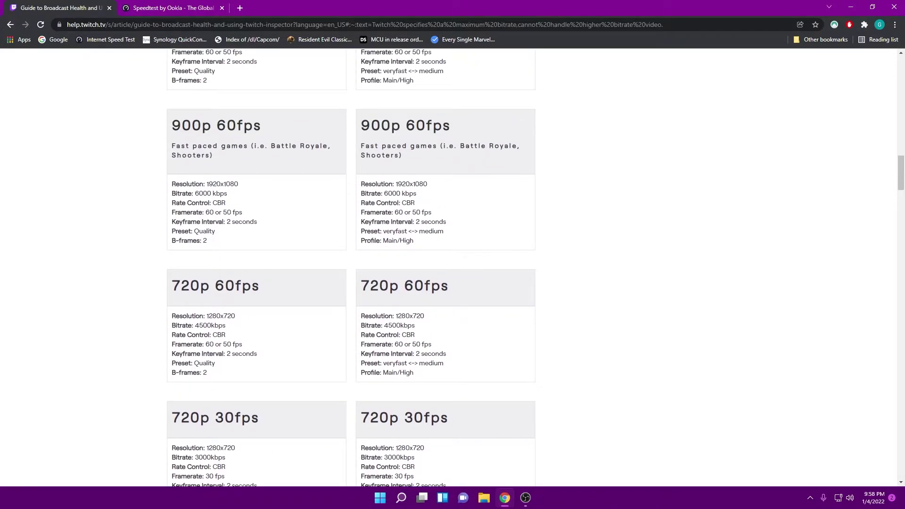
triple_click(216, 286)
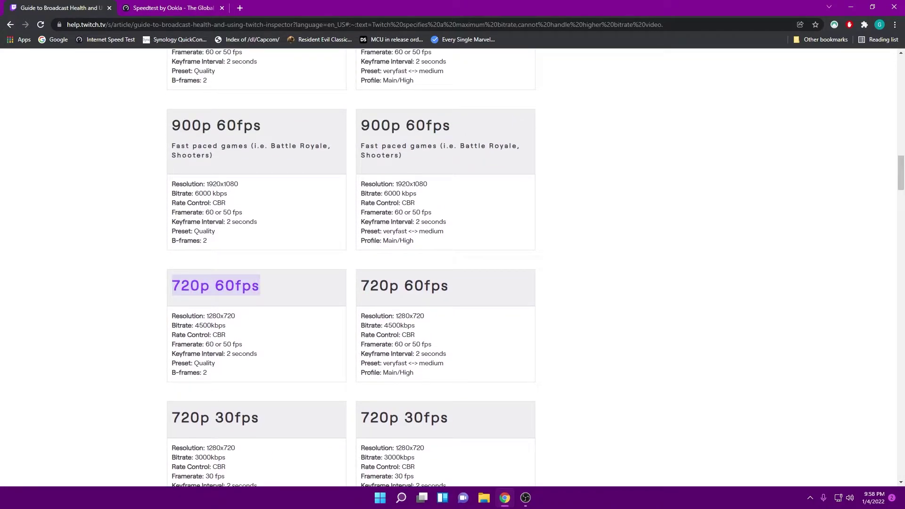
left_click_drag(215, 285, 274, 285)
scroll(351, 266, "up", 5)
scroll(351, 267, "down", 3)
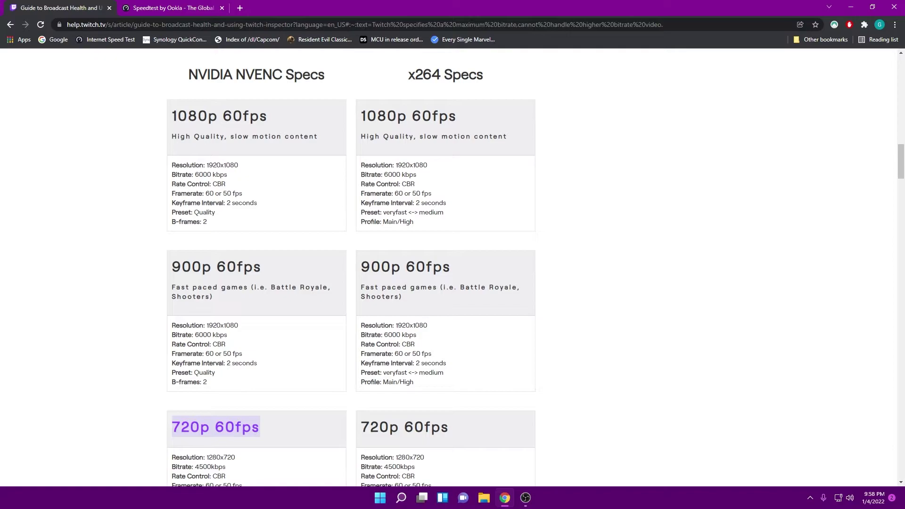
scroll(350, 267, "up", 3)
scroll(350, 267, "down", 2)
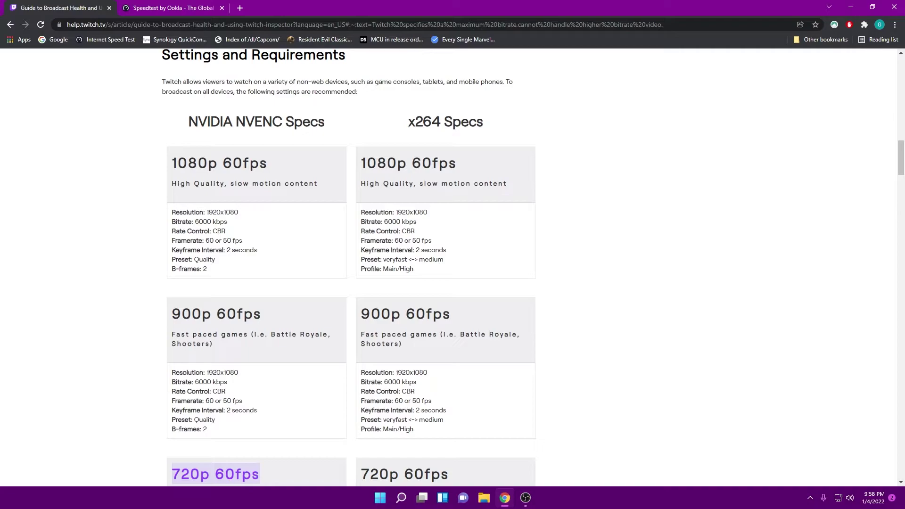
left_click_drag(177, 221, 242, 240)
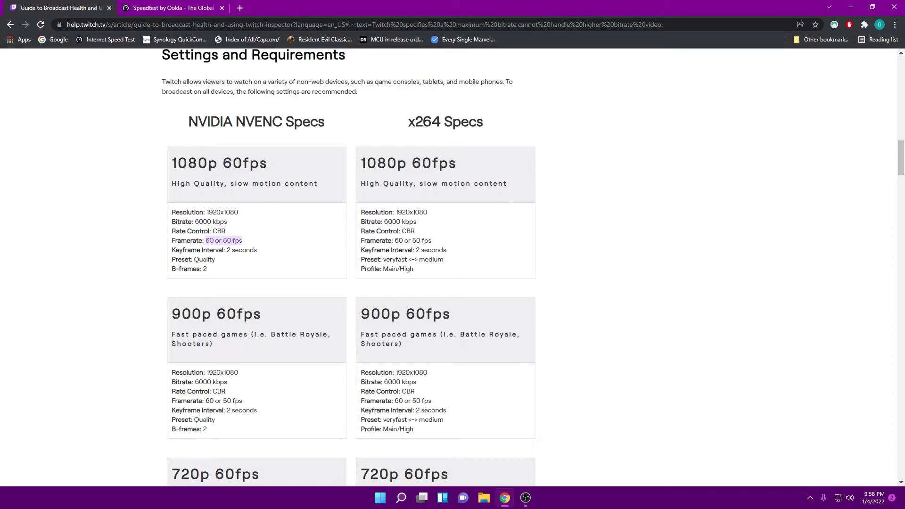
scroll(351, 264, "down", 1)
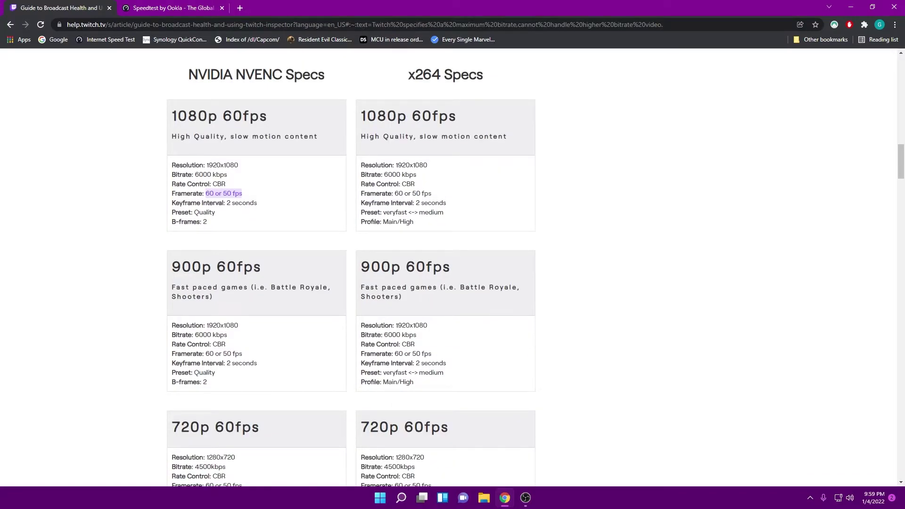
- Check the recommended bitrates for the 720p 60fps and 720p 30fps presets further down Twitch's broadcast guide
scroll(351, 267, "down", 3)
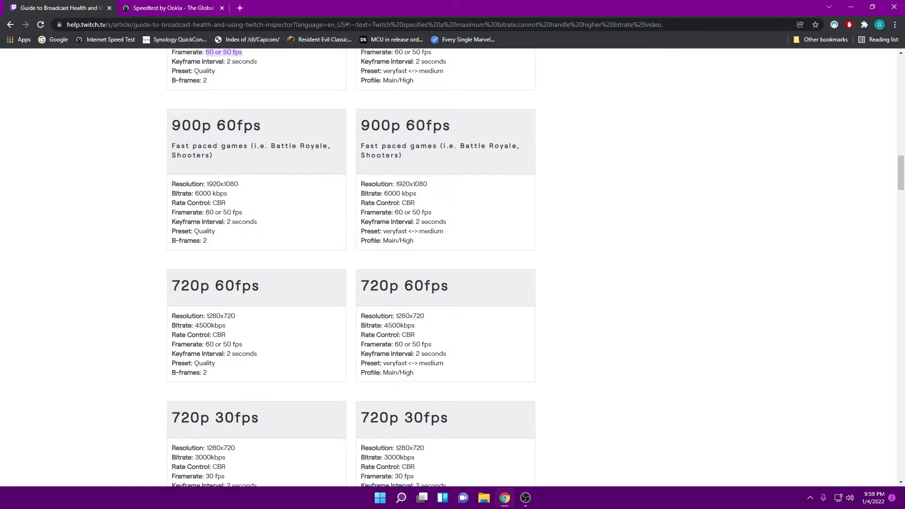
scroll(351, 267, "down", 2)
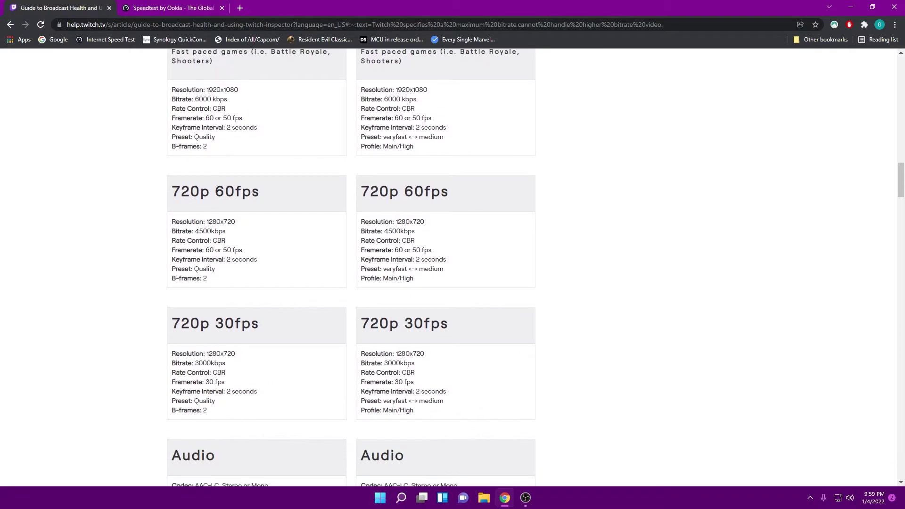
scroll(351, 267, "down", 2)
scroll(351, 267, "up", 2)
left_click_drag(260, 191, 172, 191)
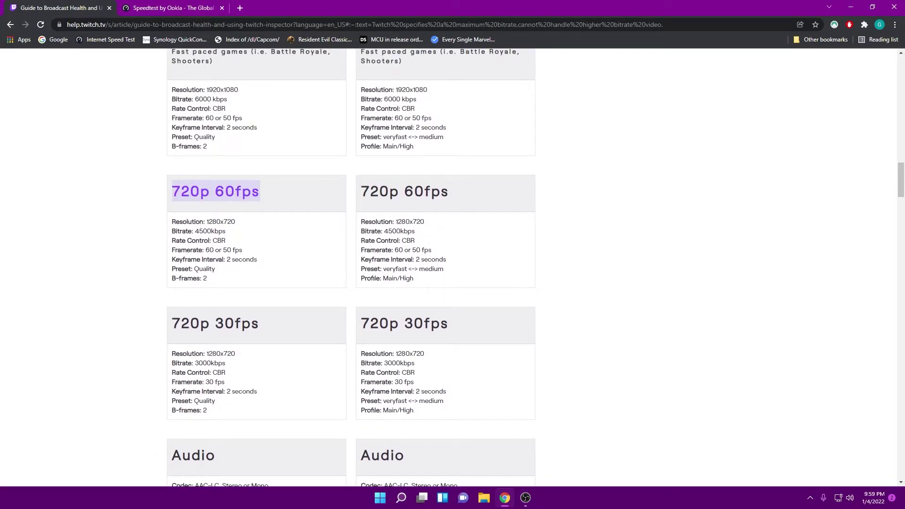
left_click_drag(195, 231, 222, 231)
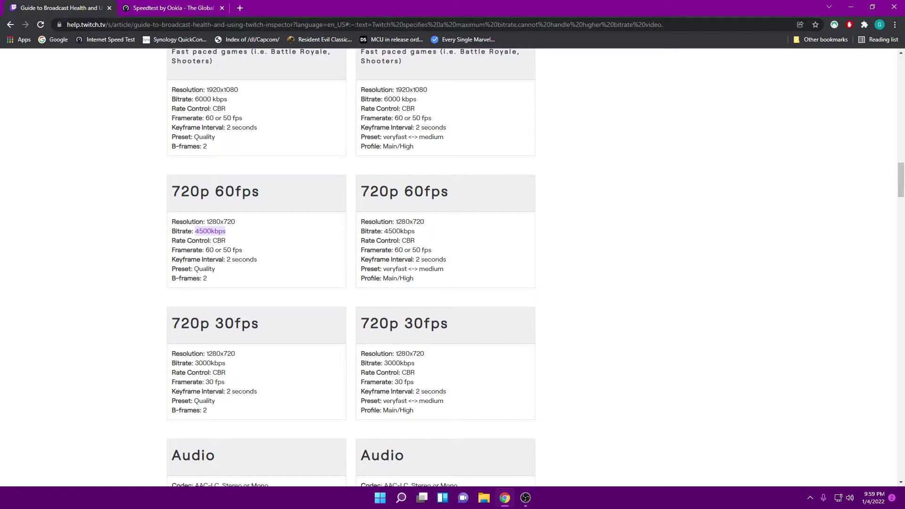
- Switch back to OBS and set the streaming bitrate to 6000 Kbps
left_click(850, 8)
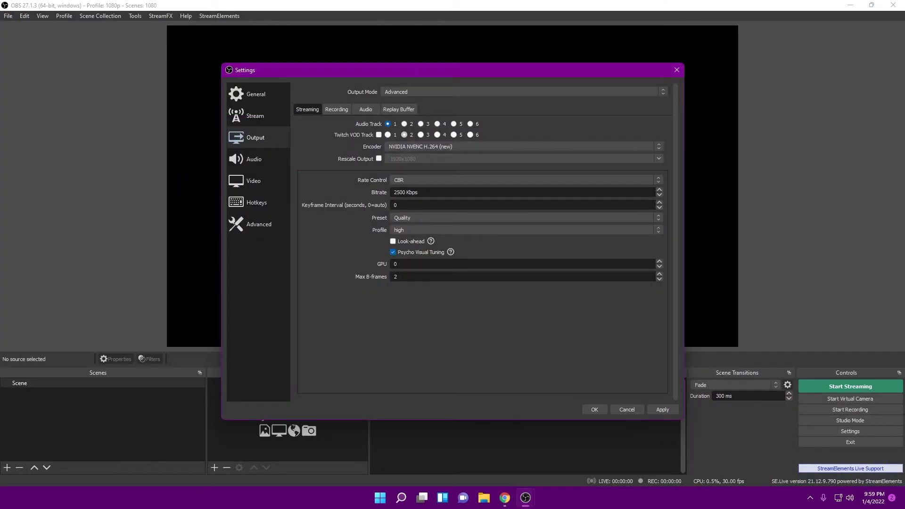
key("ctrl+a")
type("4500")
key("BackSpace")
key("BackSpace")
key("BackSpace")
key("BackSpace")
type("6000")
- Set the keyframe interval to 2 seconds and review the encoder presets, keeping Quality
left_click(396, 205)
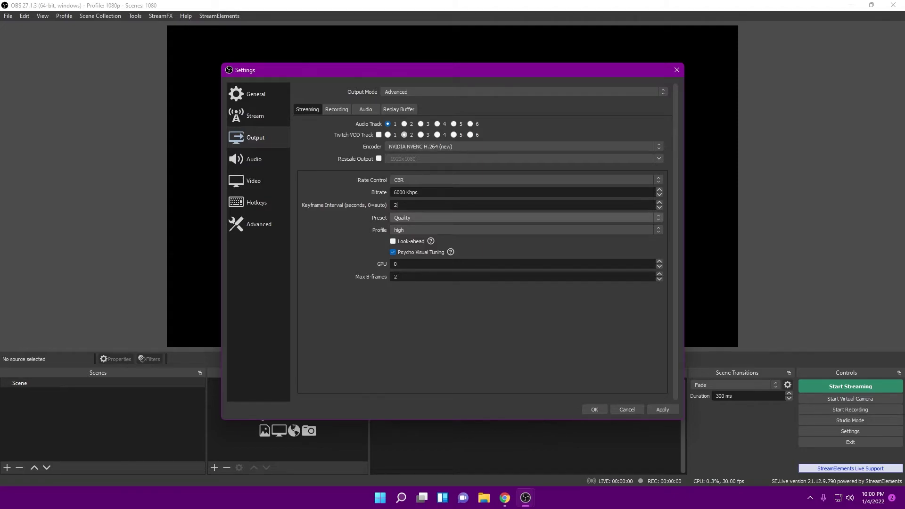
left_click(525, 217)
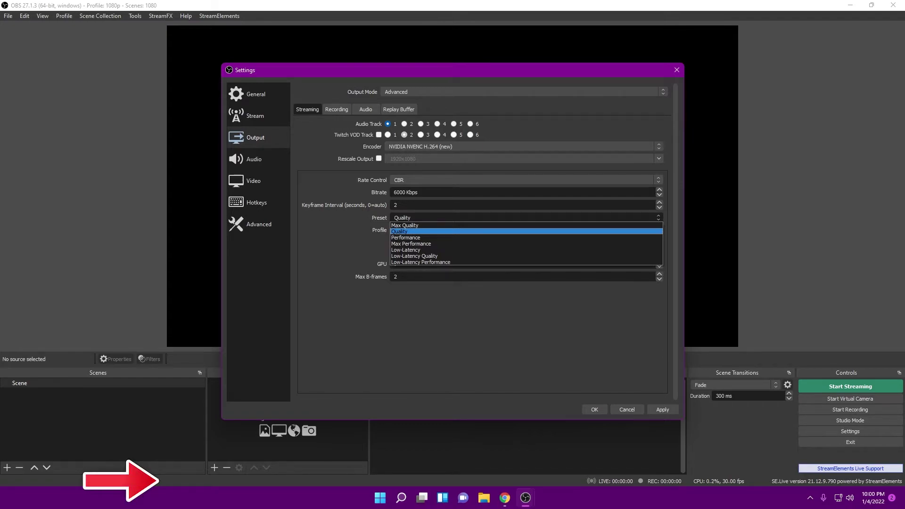
key("Escape")
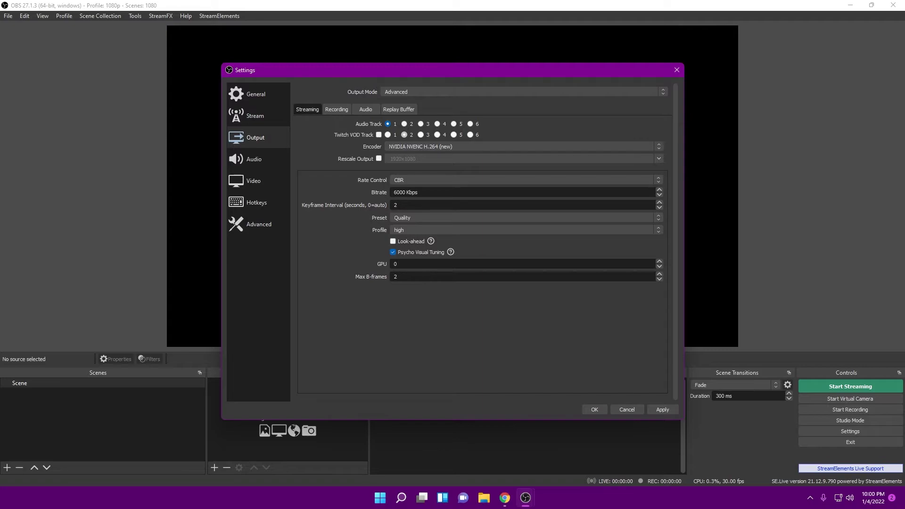
- Try a streaming bitrate of 4500 Kbps, then set it back to 6000 Kbps and apply the output settings
key("ctrl+a")
key("shift+Right")
type("45000")
key("BackSpace")
key("ctrl+a")
type("6000")
left_click(651, 409)
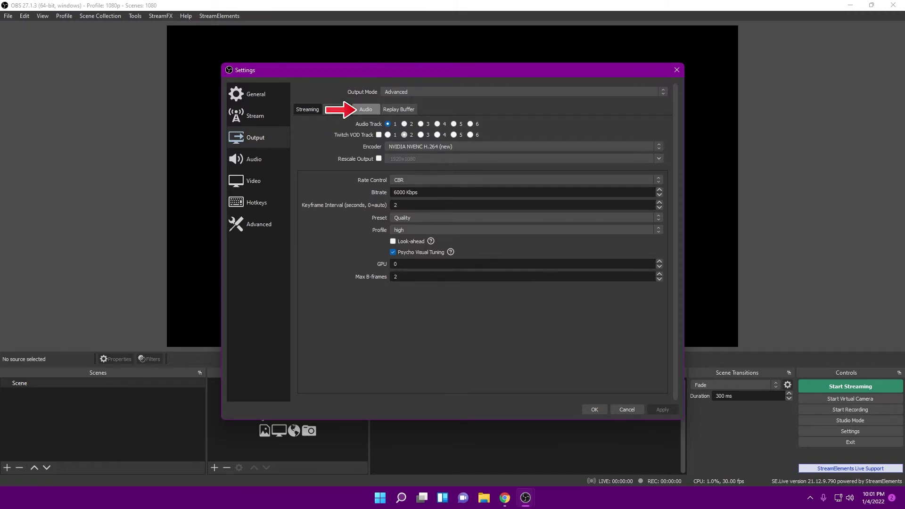
- Set the Track 1 audio bitrate to 320 in the output's audio settings and apply the change
left_click(356, 109)
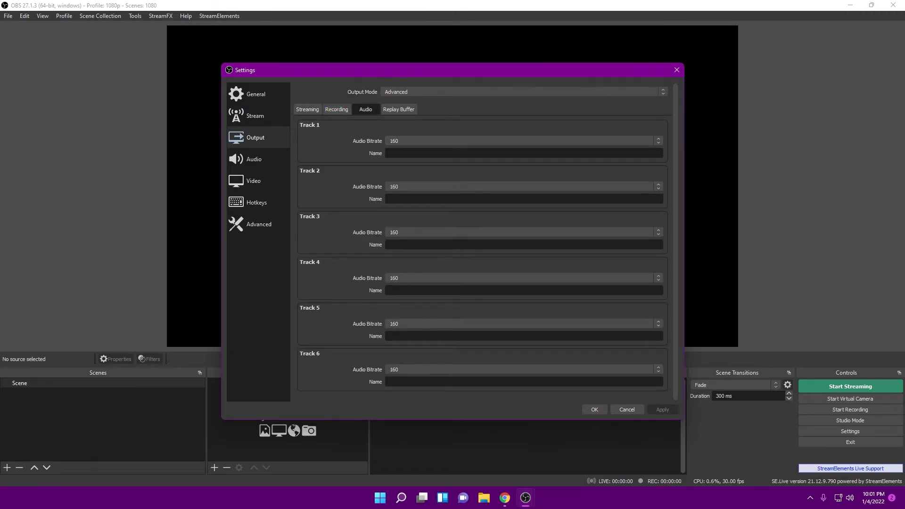
left_click(307, 109)
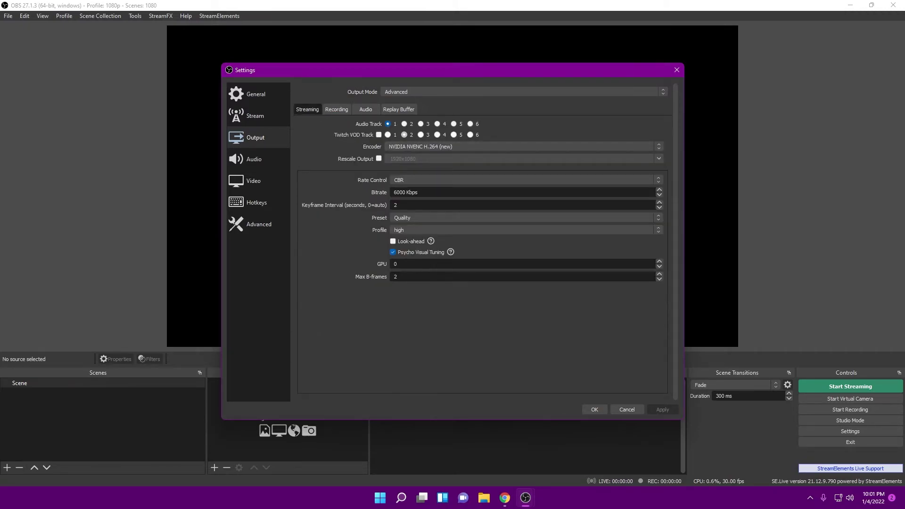
left_click(366, 109)
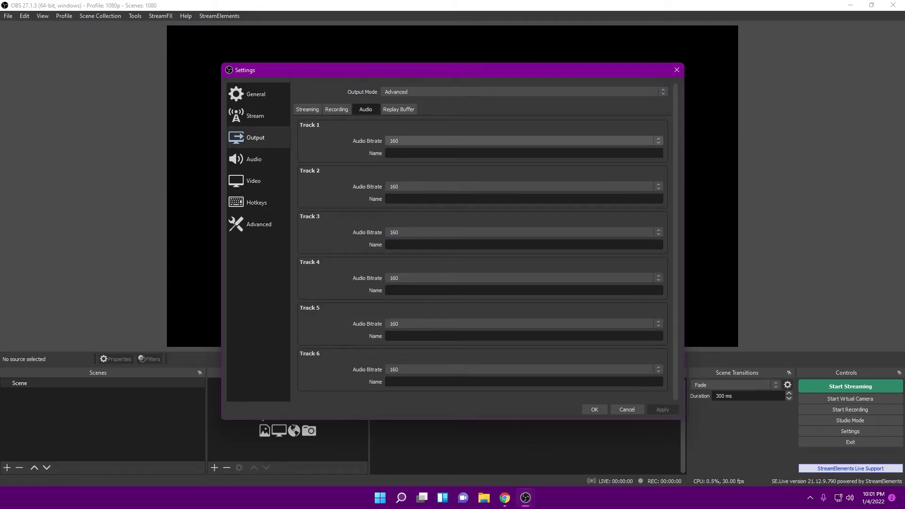
left_click(523, 141)
key("Return")
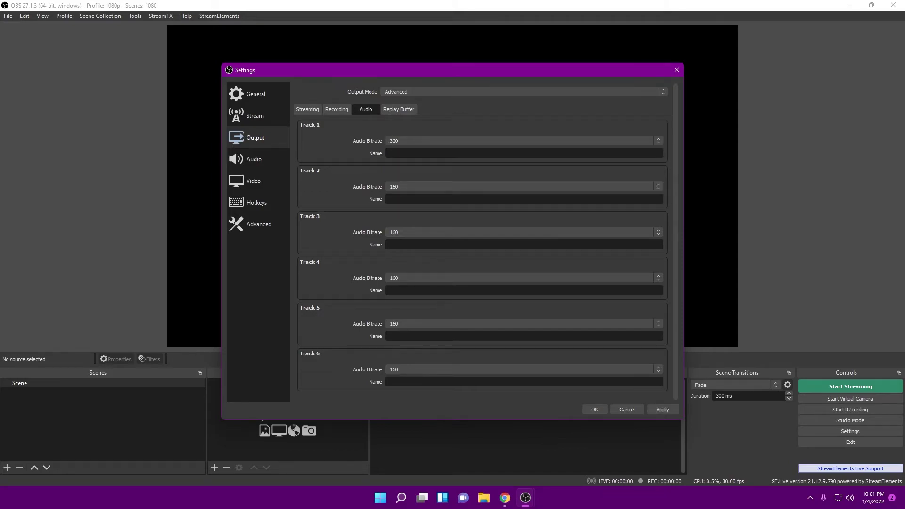
left_click(662, 409)
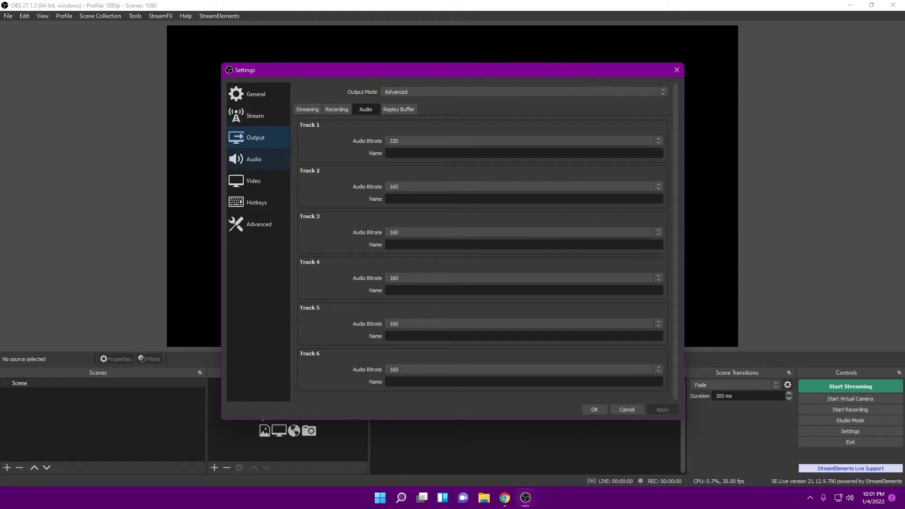
- Review the global audio devices and the video resolution settings, then close the settings without changes and inspect the preview canvas
left_click(255, 159)
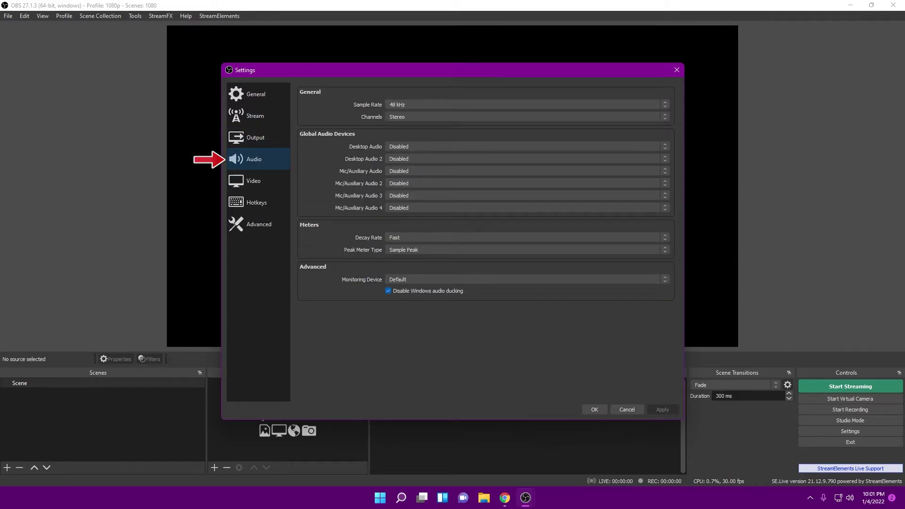
left_click_drag(382, 70, 371, 37)
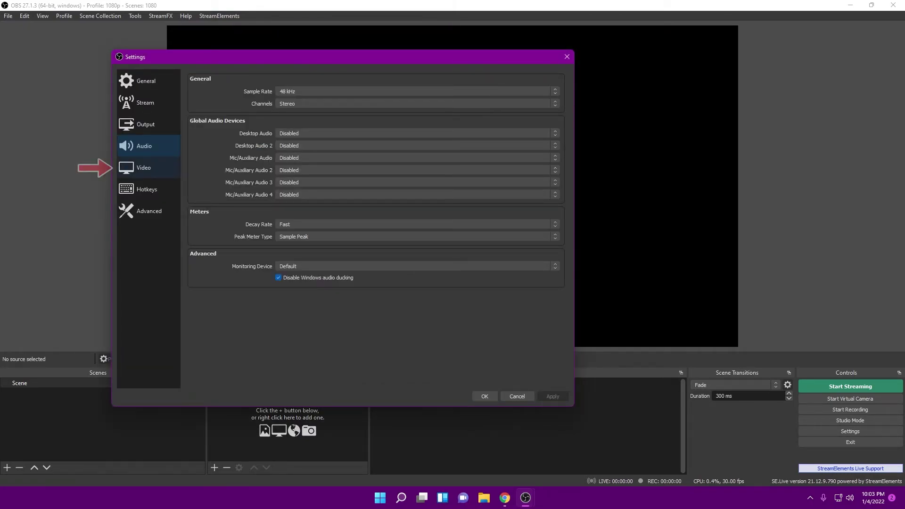
left_click(148, 168)
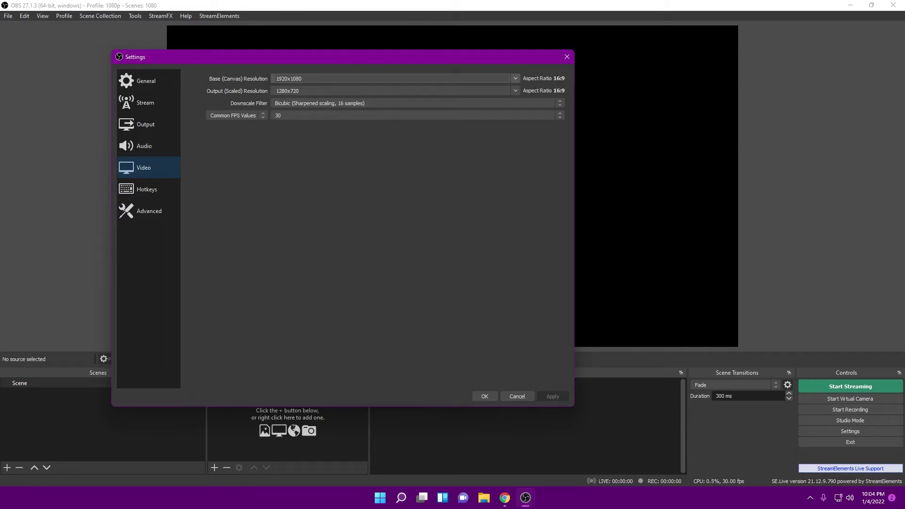
left_click(517, 395)
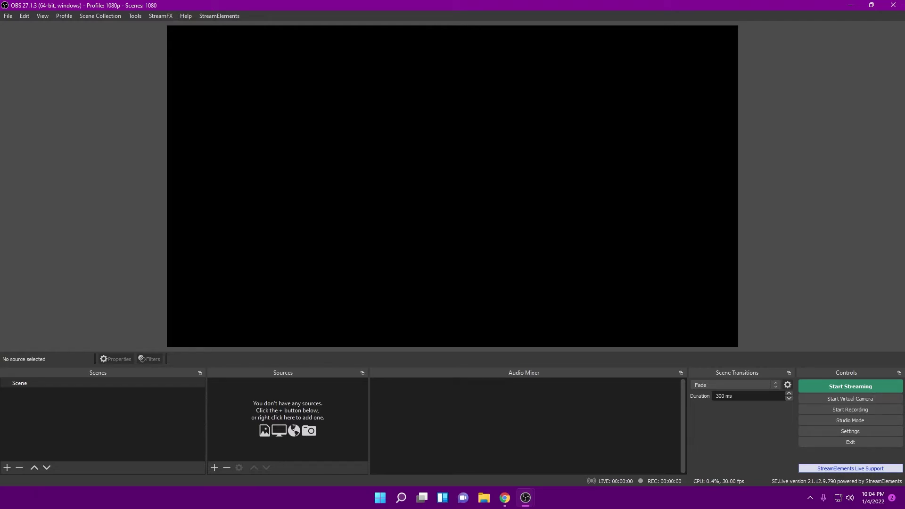
left_click_drag(185, 171, 736, 249)
left_click(19, 52)
- Reopen the video settings and set the output (scaled) resolution to 1920x1080
left_click(253, 181)
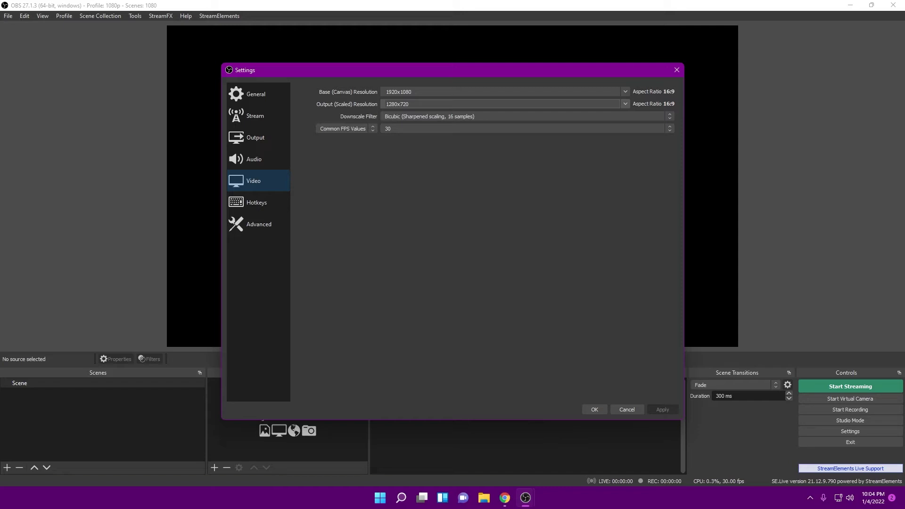
left_click_drag(401, 103, 408, 103)
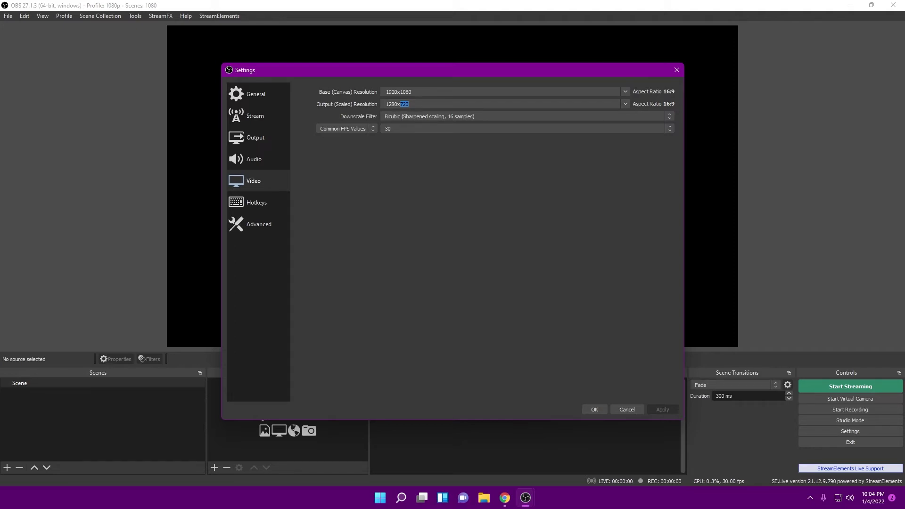
left_click(625, 104)
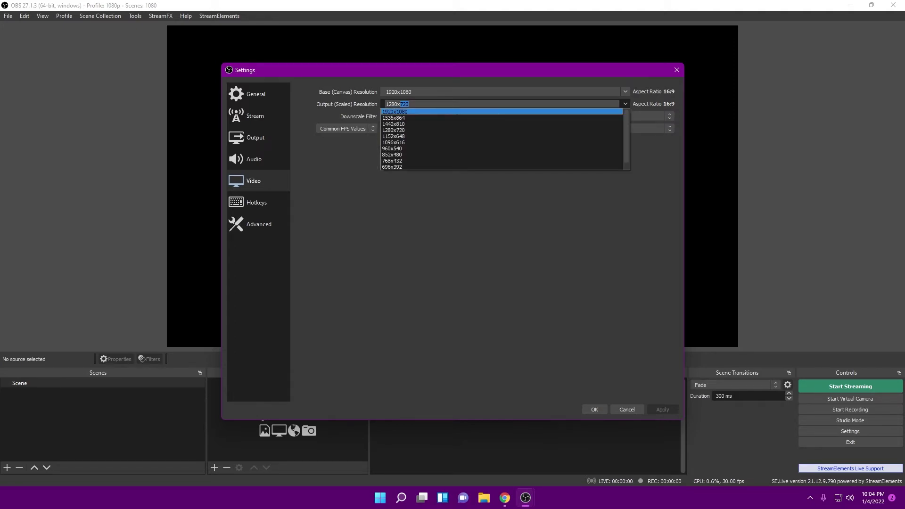
left_click(394, 112)
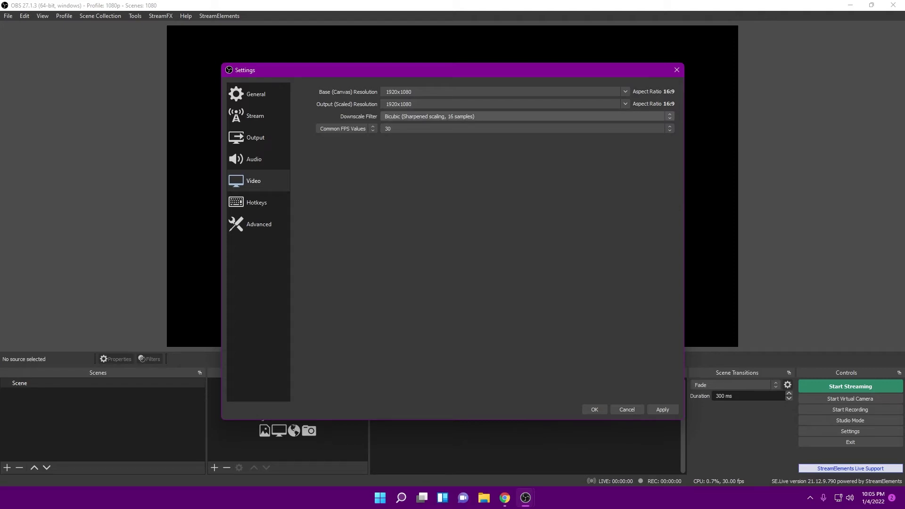
- Set the downscale filter to Lanczos (Sharpened scaling, 36 samples)
left_click(527, 116)
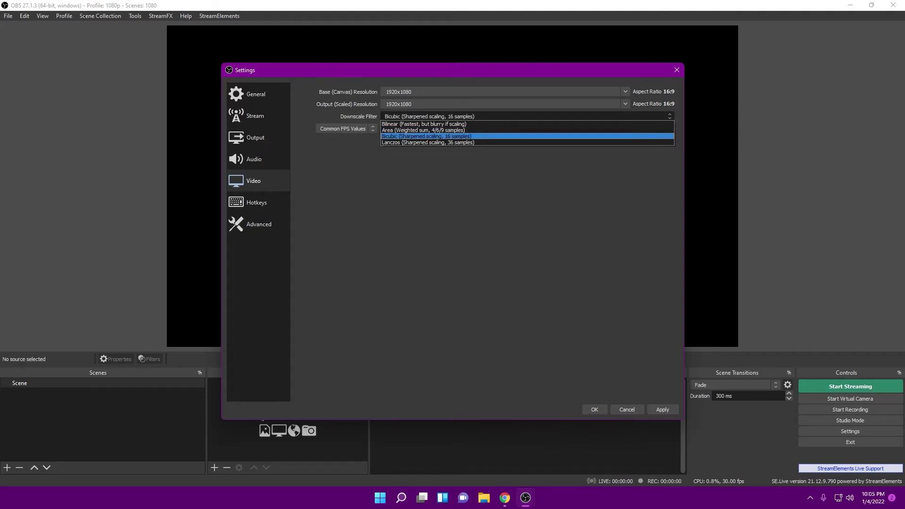
key("Down")
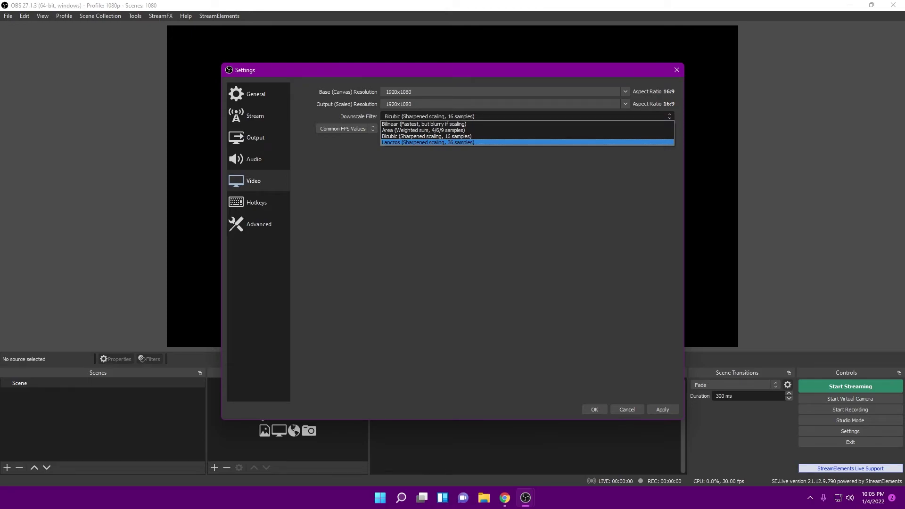
key("Return")
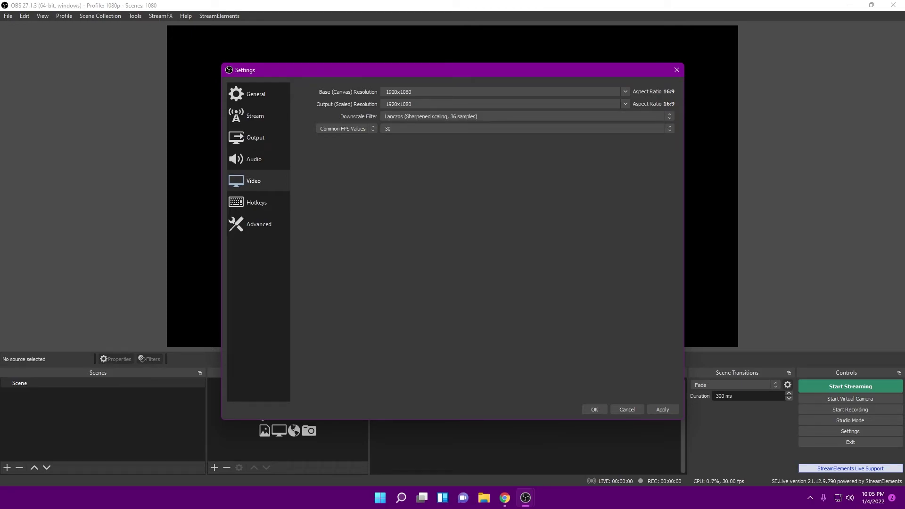
- Set the common FPS value to 60
key("Tab")
left_click(526, 128)
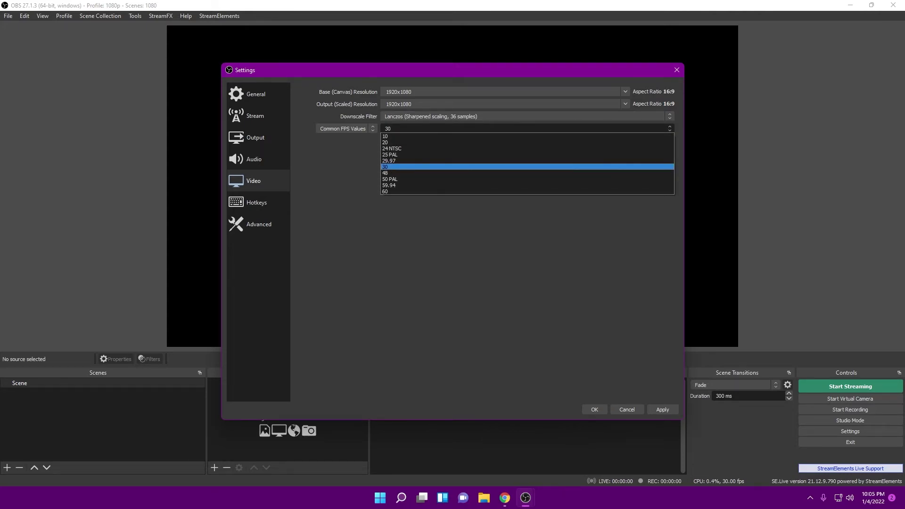
key("Up")
key("Up")
key("Up")
key("End")
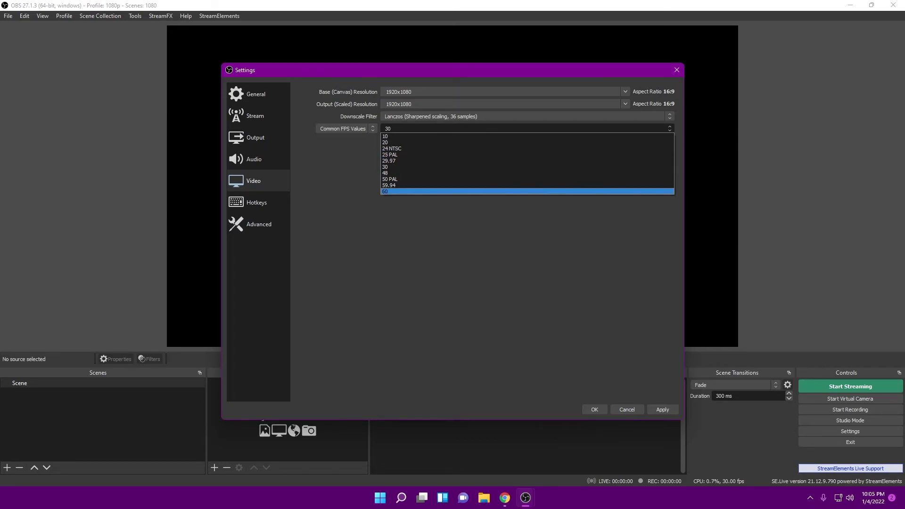
key("Return")
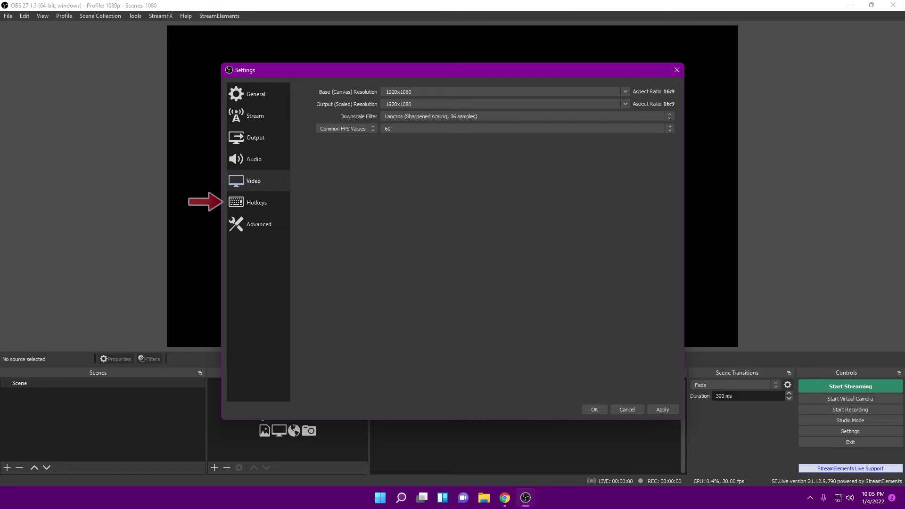
- Look over the hotkey settings, then select 709 as the color space in the advanced video settings
left_click(257, 202)
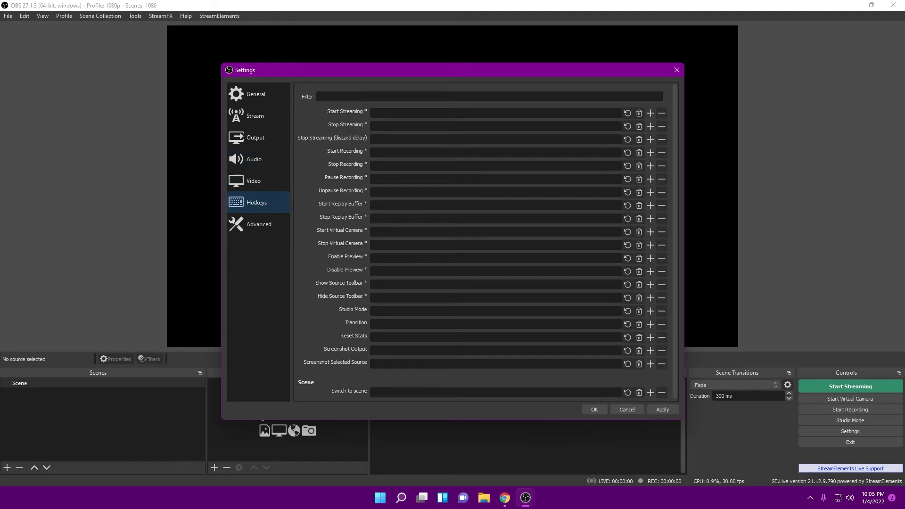
left_click(258, 224)
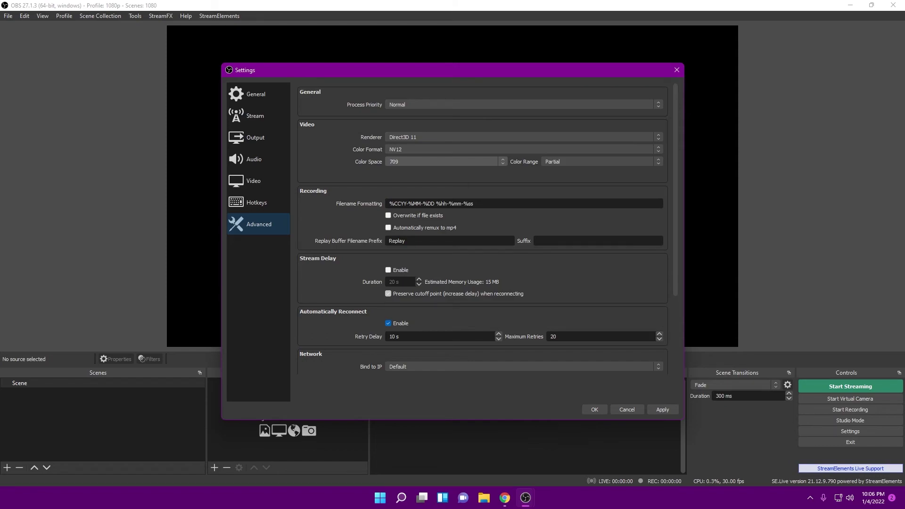
left_click(443, 161)
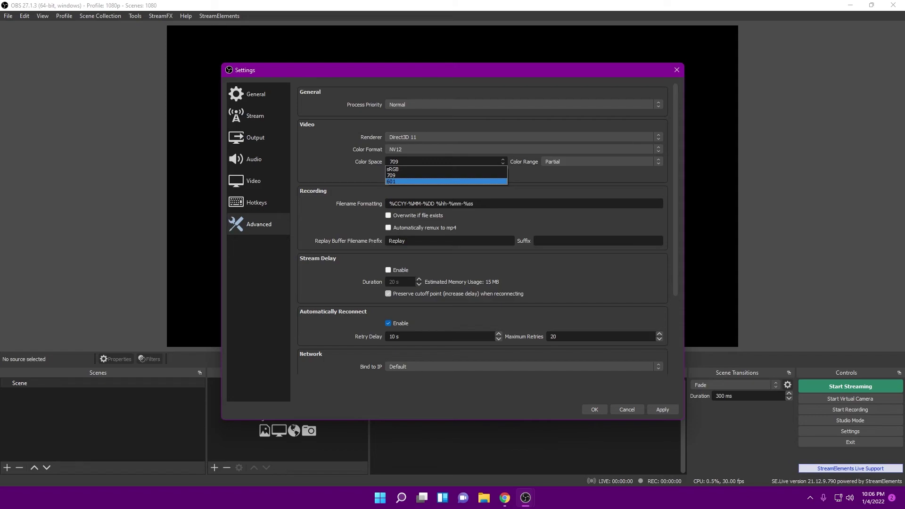
left_click(443, 175)
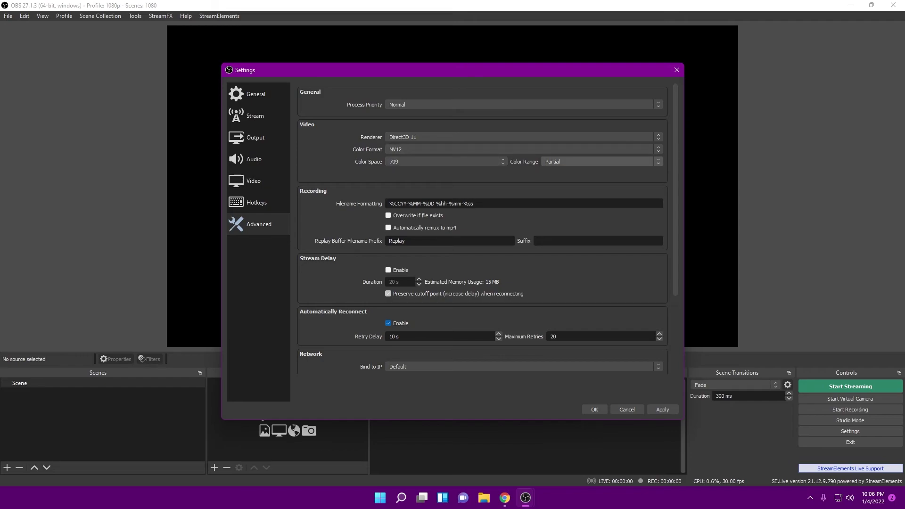
- Try the Full color range, then set the color range back to Partial
left_click(601, 161)
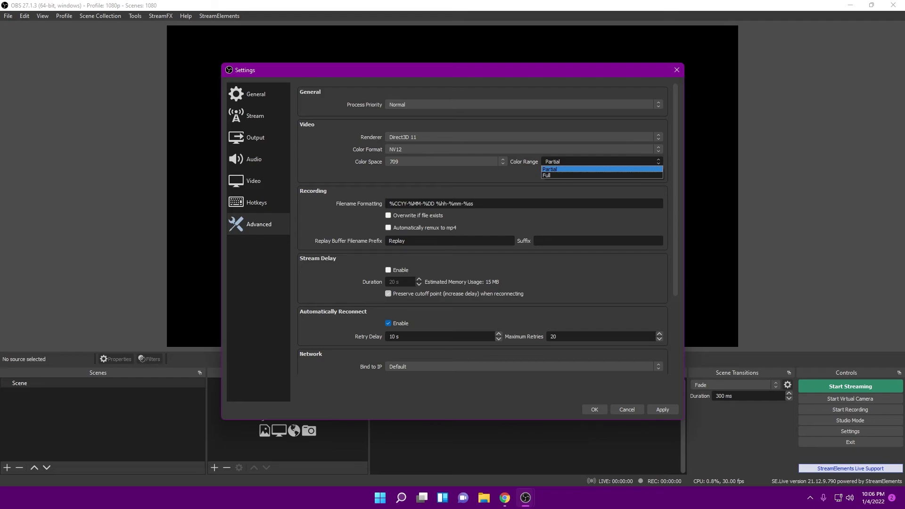
left_click(601, 175)
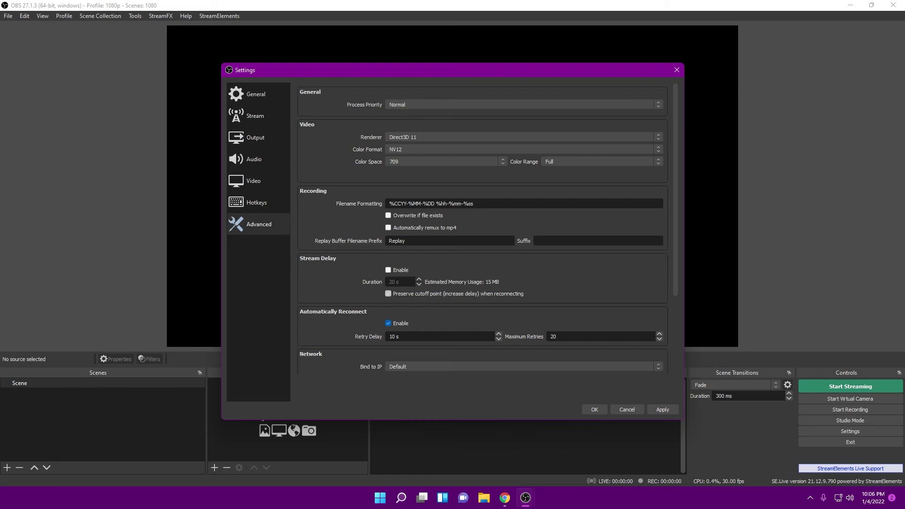
left_click(601, 161)
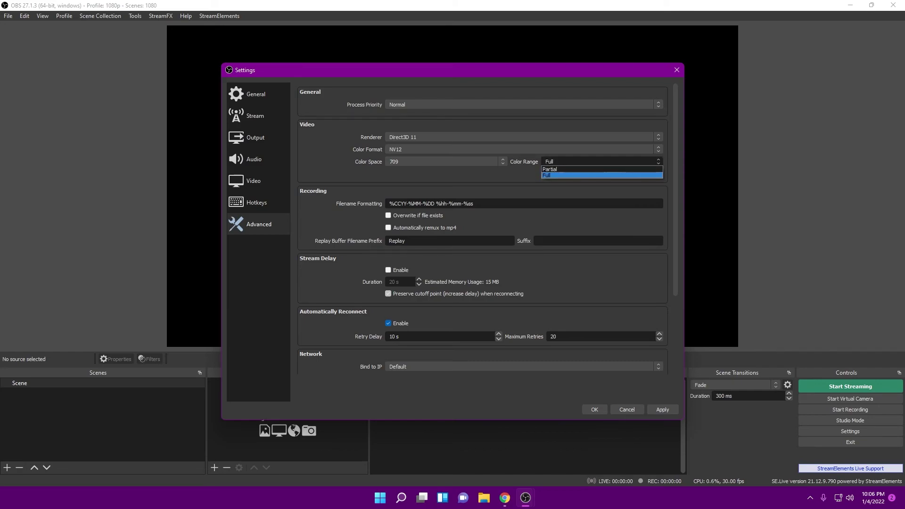
left_click(600, 170)
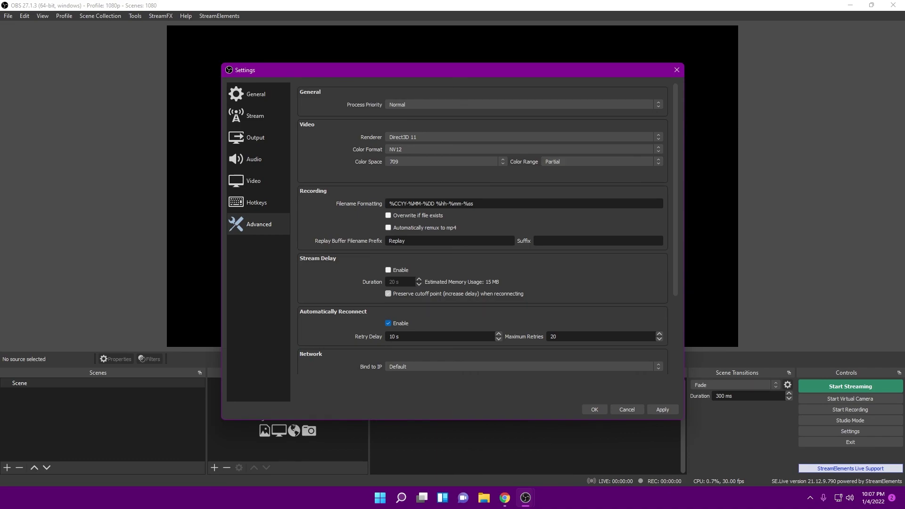
- Look over the remaining advanced settings, then apply all changes and close the settings
scroll(482, 228, "down", 3)
left_click(662, 409)
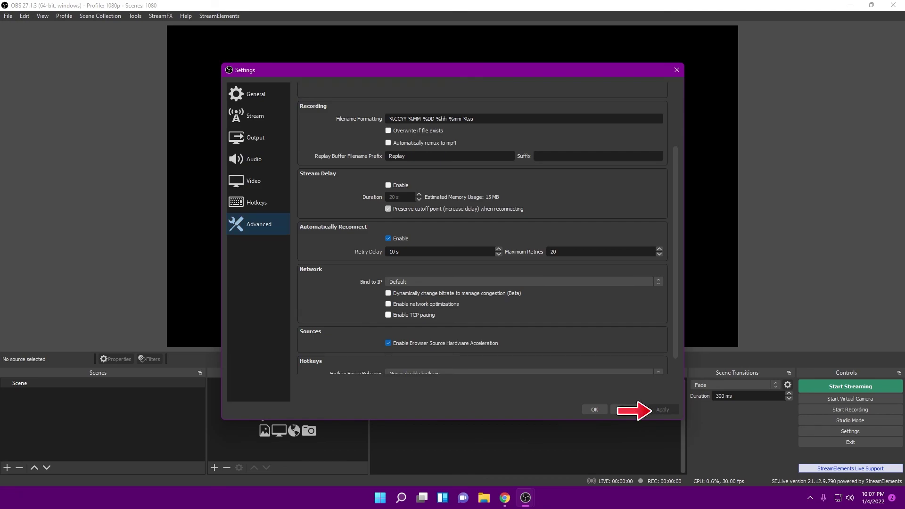
left_click(593, 409)
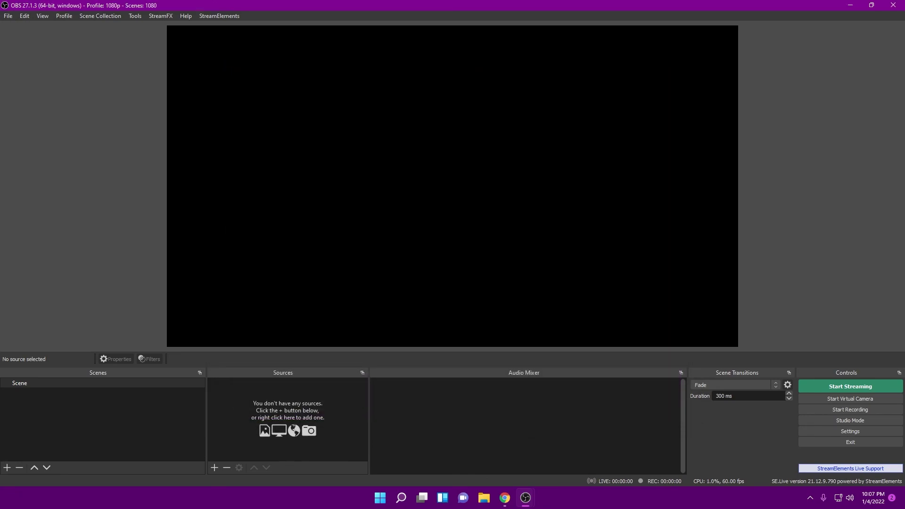